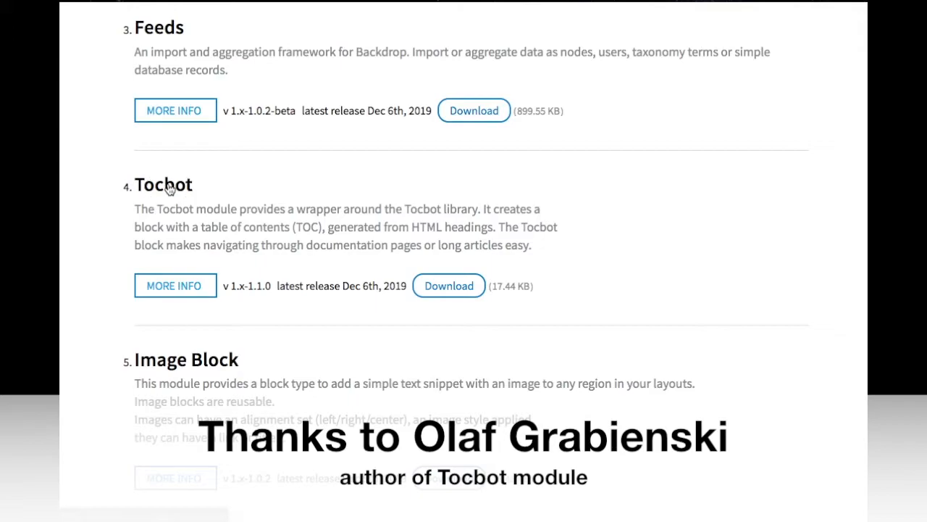
Open the Tocbot module's project page from the Backdrop module list and read through its description
left_click(169, 187)
scroll(389, 310, "down", 2)
scroll(389, 310, "down", 5)
scroll(389, 310, "down", 6)
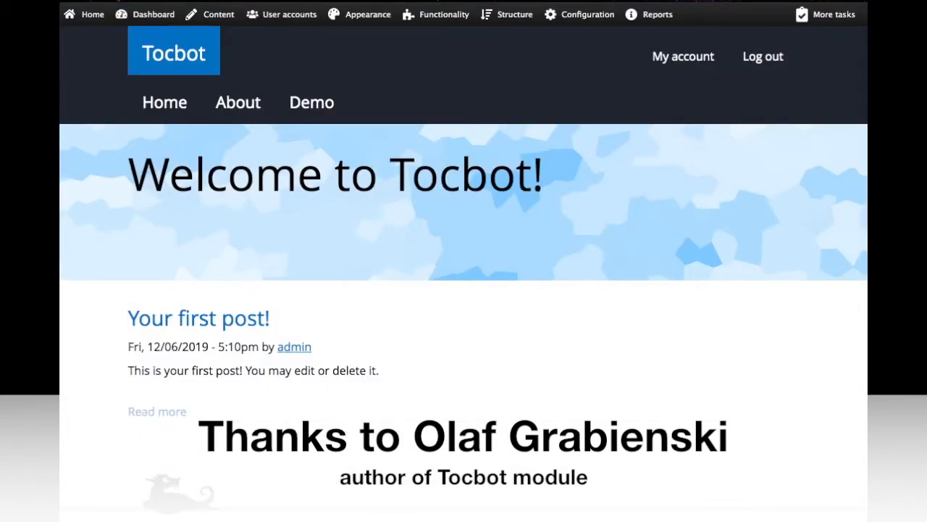
Open the site's status report to check the Backdrop CMS version and system details
mouse_move(441, 14)
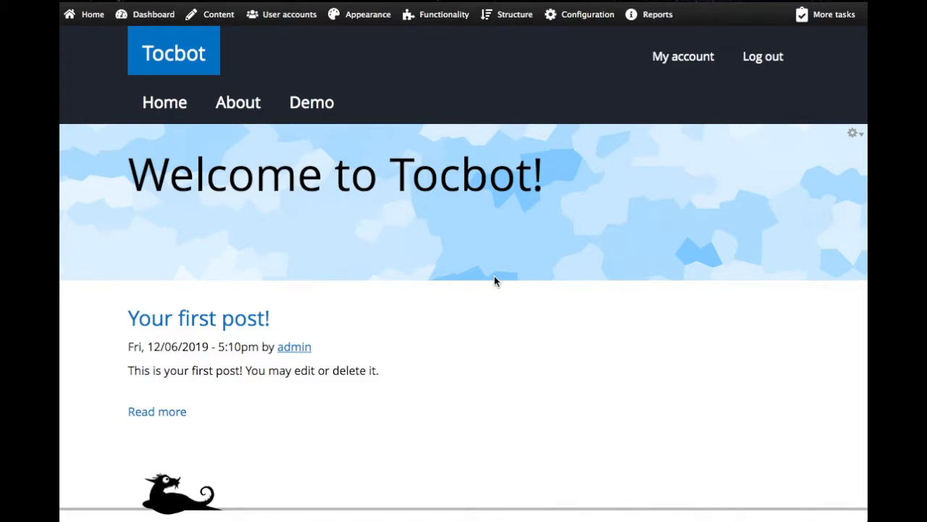
mouse_move(651, 14)
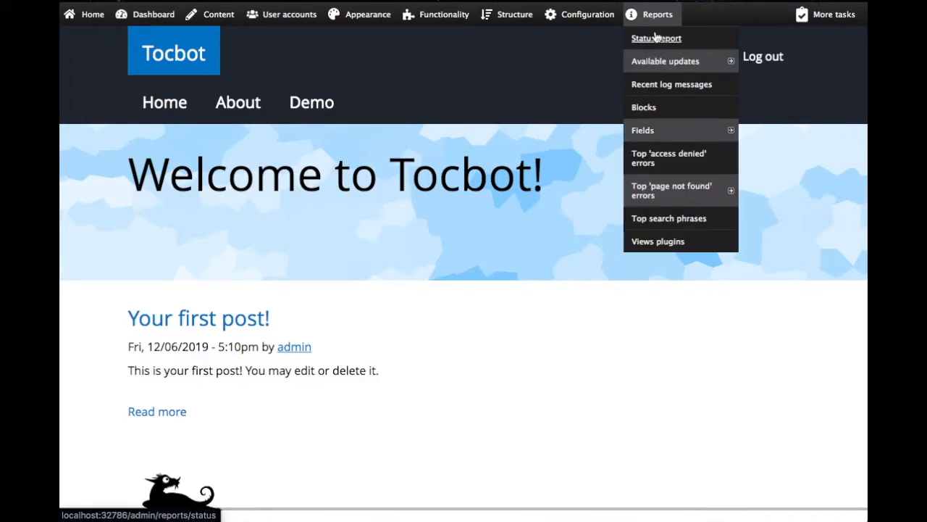
left_click(656, 39)
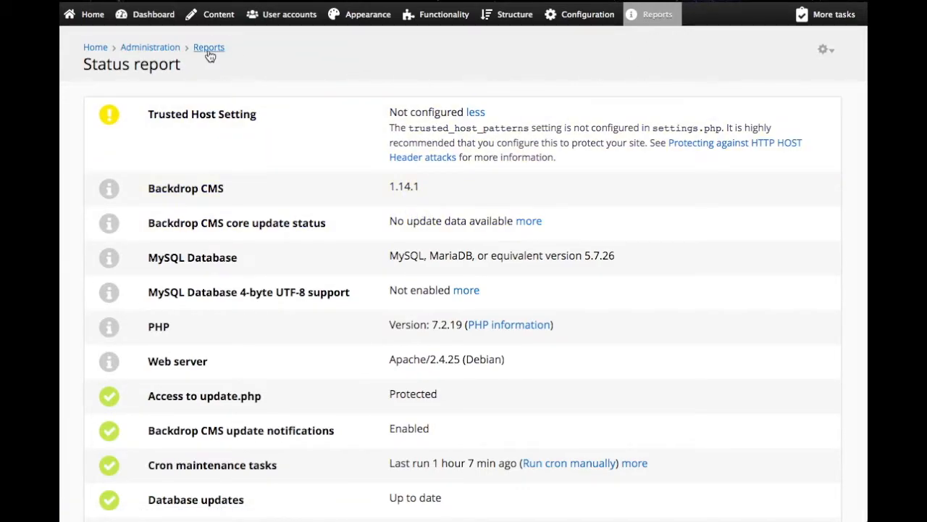
Return to the site's home page, open the Demo page and examine its chapter and section headings through to the end
left_click(101, 23)
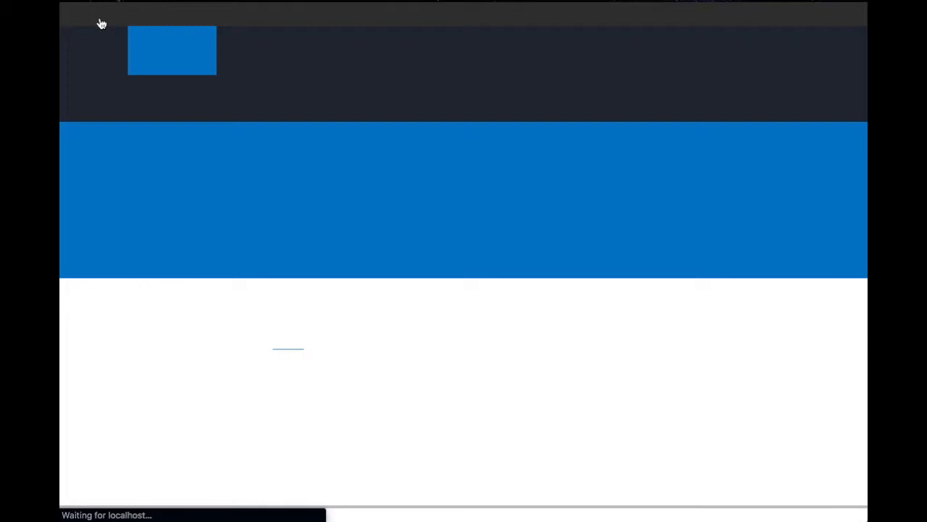
left_click(317, 109)
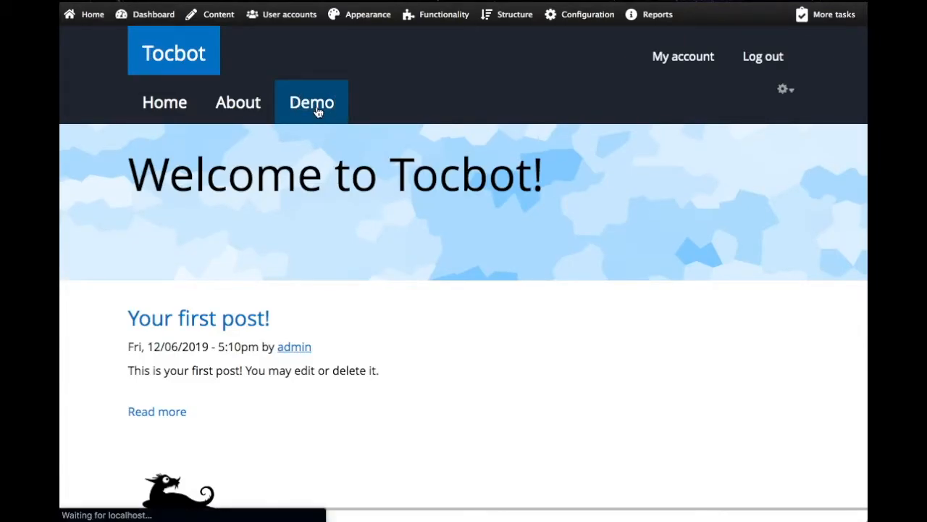
scroll(316, 283, "down", 5)
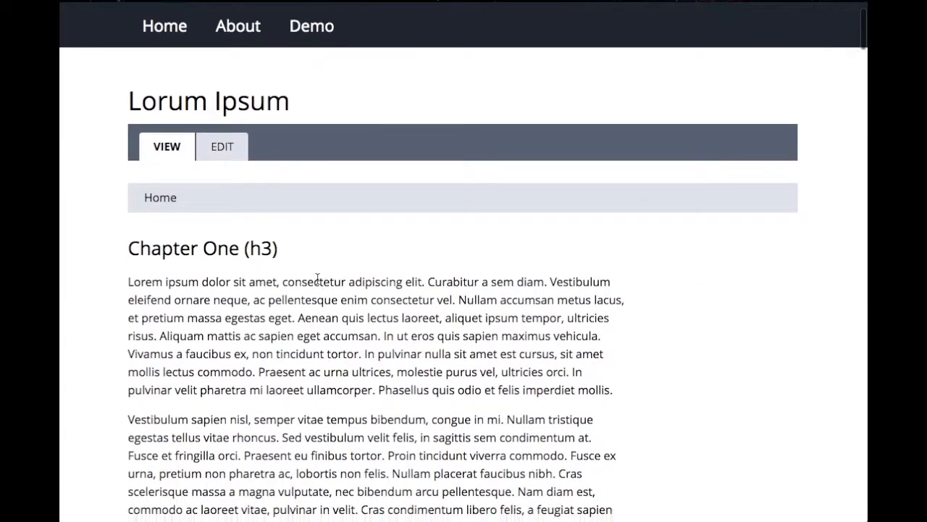
scroll(317, 279, "down", 10)
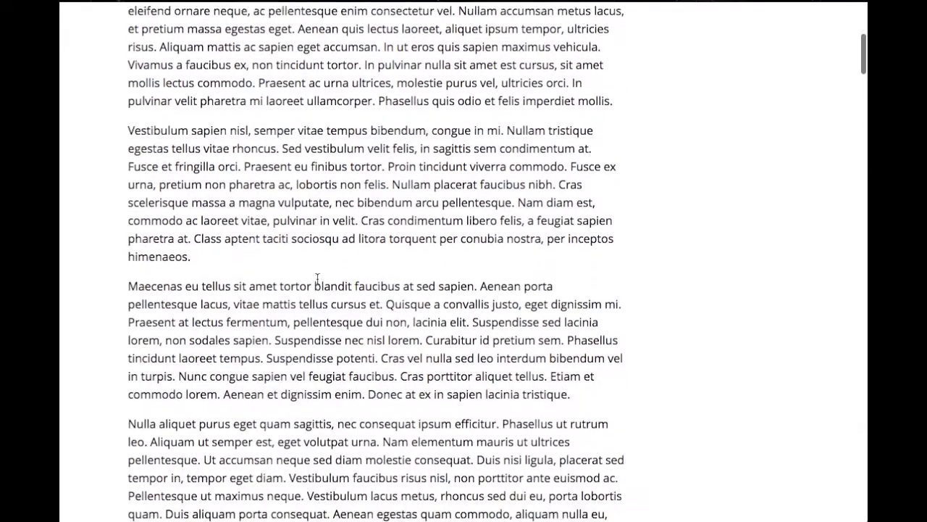
scroll(316, 279, "down", 10)
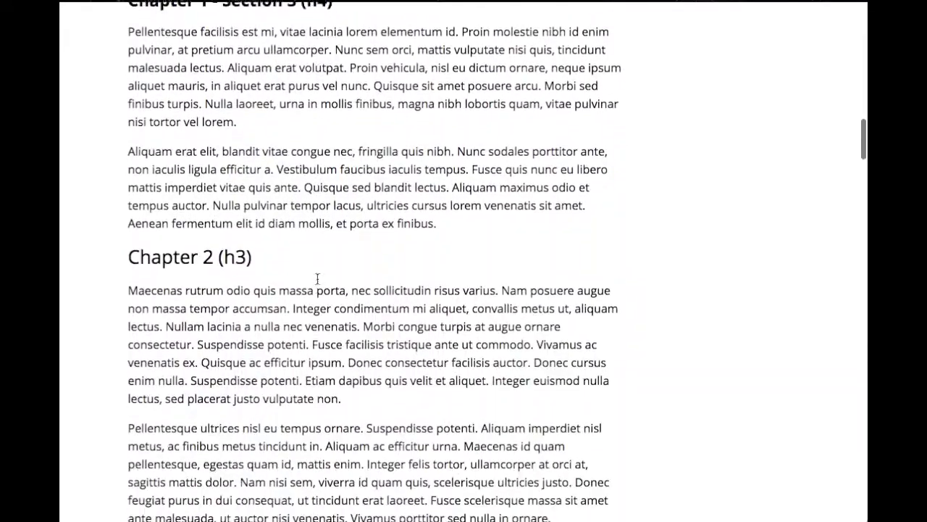
scroll(317, 279, "down", 7)
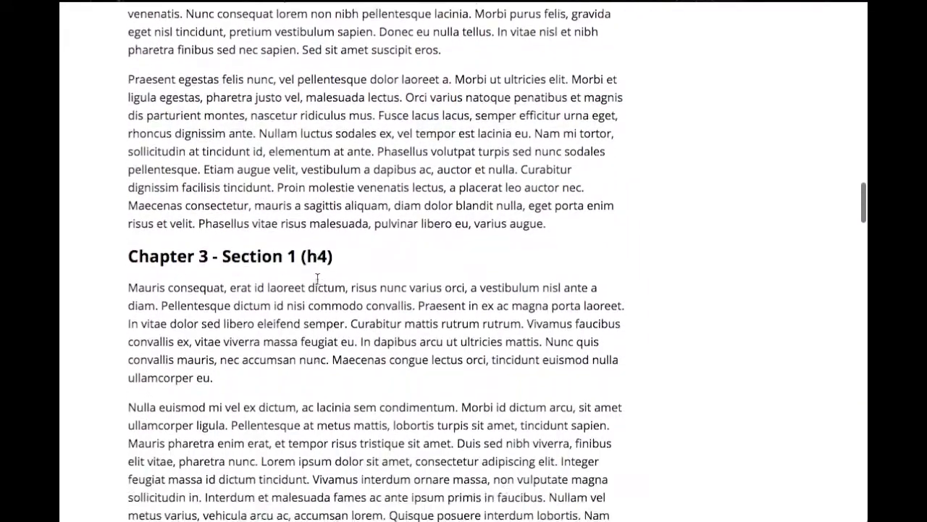
scroll(317, 282, "down", 6)
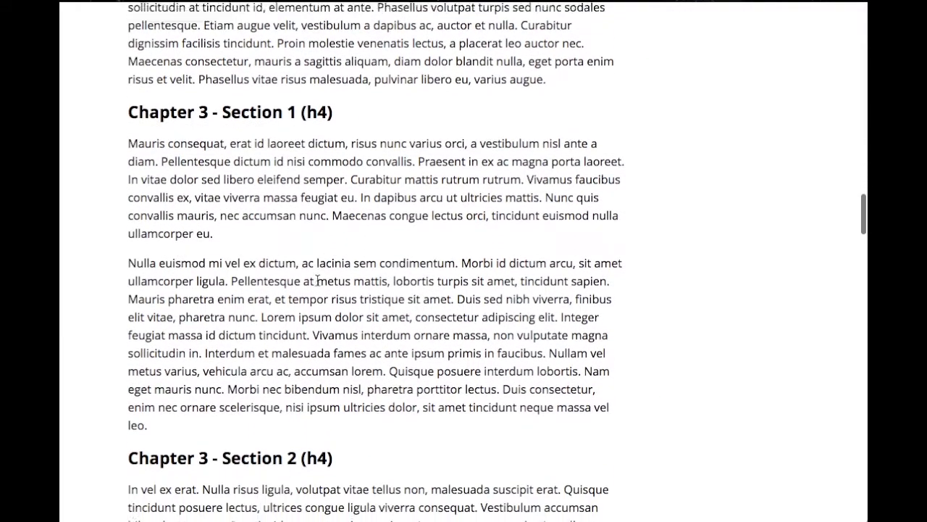
scroll(317, 281, "down", 4)
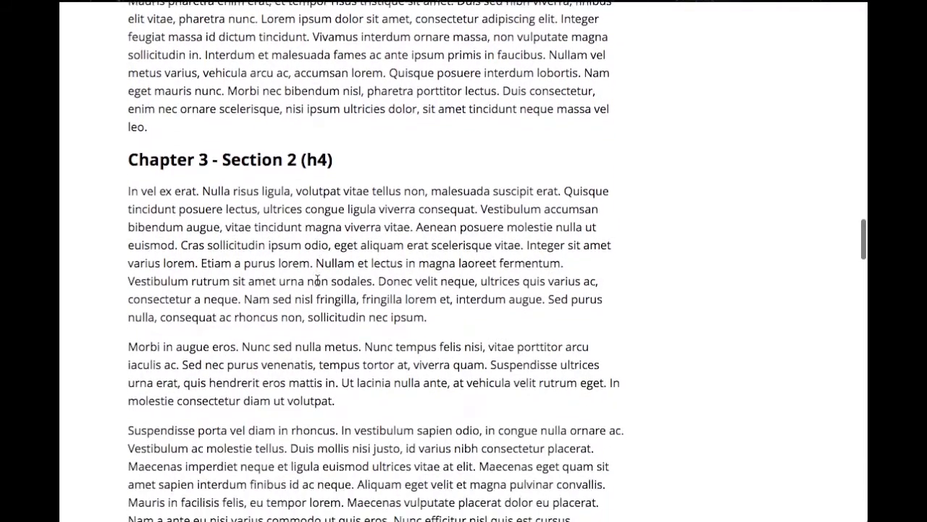
scroll(317, 279, "down", 14)
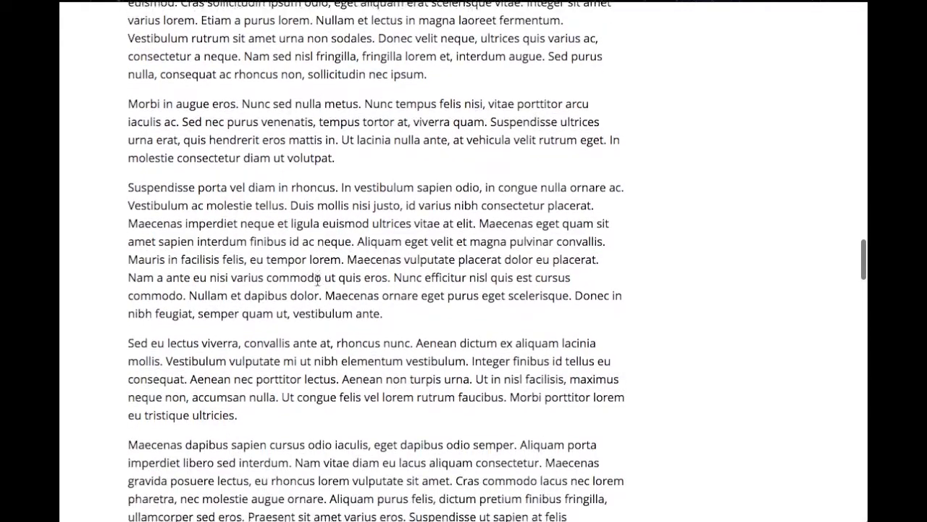
scroll(318, 281, "down", 15)
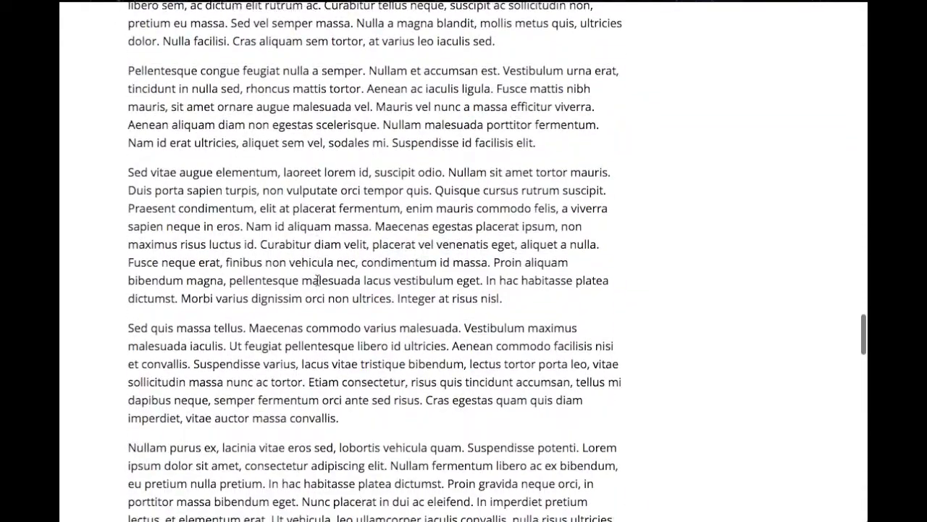
scroll(317, 281, "down", 8)
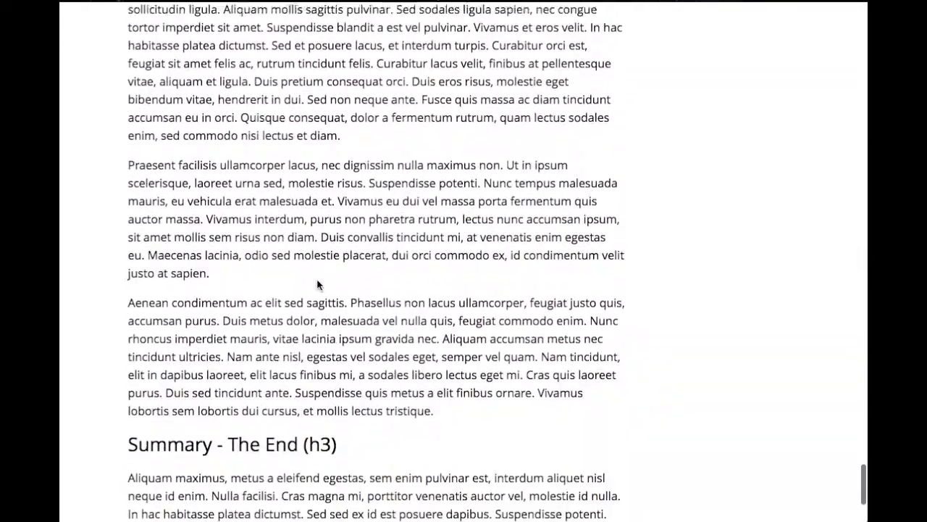
scroll(318, 279, "up", 14)
scroll(317, 281, "up", 20)
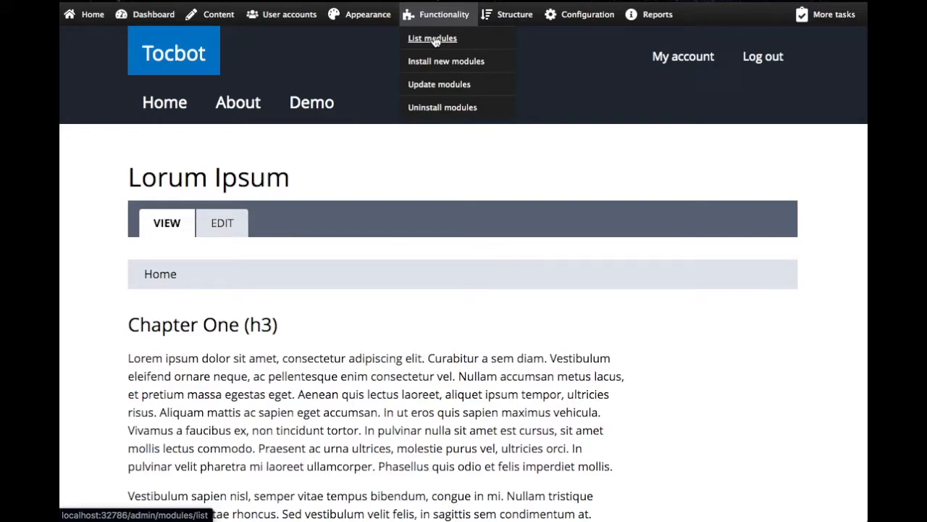
Filter the site's module list by "toc", enable the Tocbot module and save the configuration
left_click(435, 41)
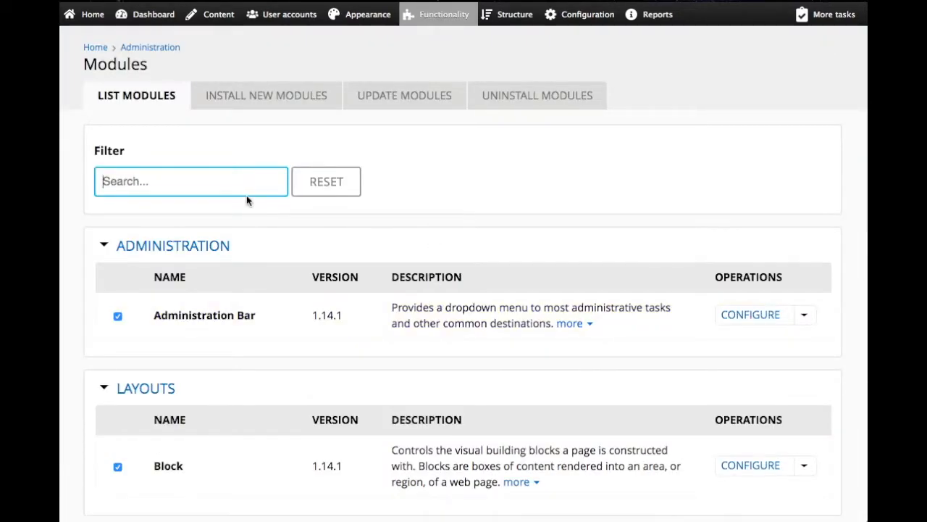
type("toc")
left_click(117, 315)
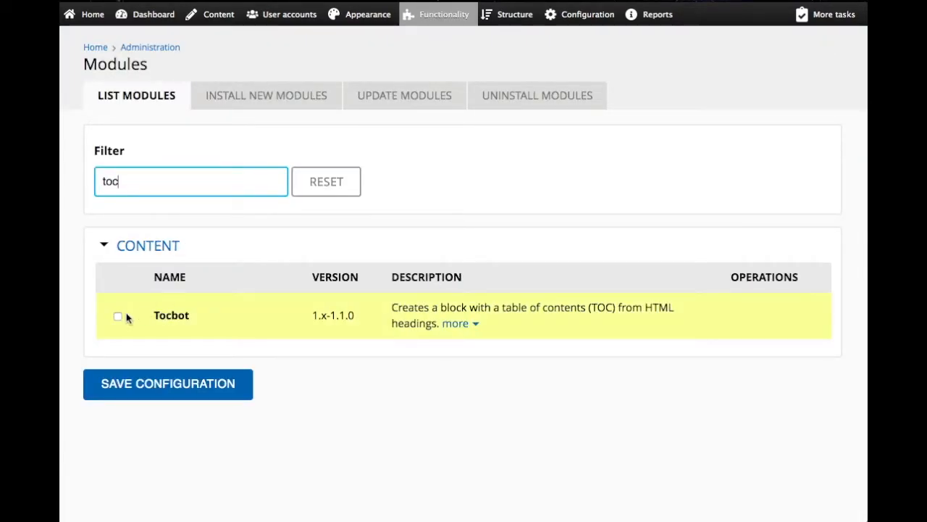
left_click(180, 383)
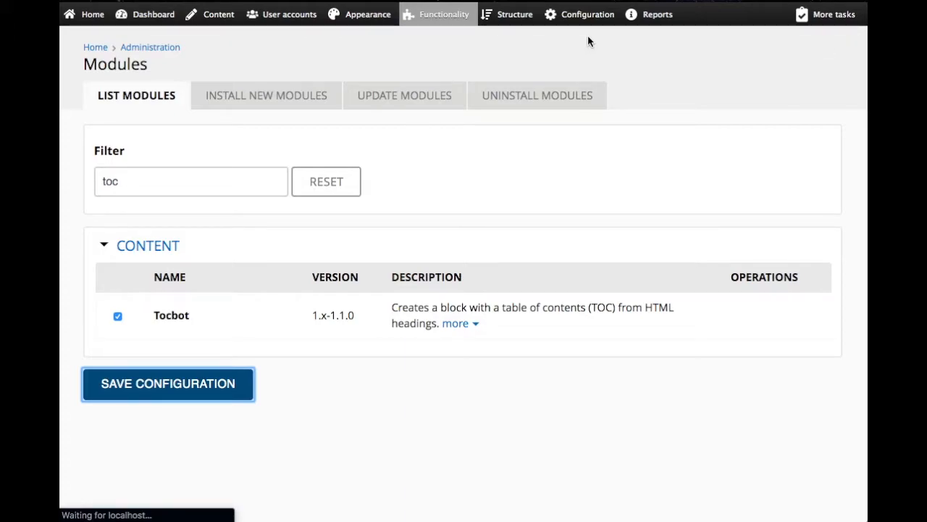
Open the Tocbot configuration page for content authoring and bring its module settings into view
mouse_move(588, 15)
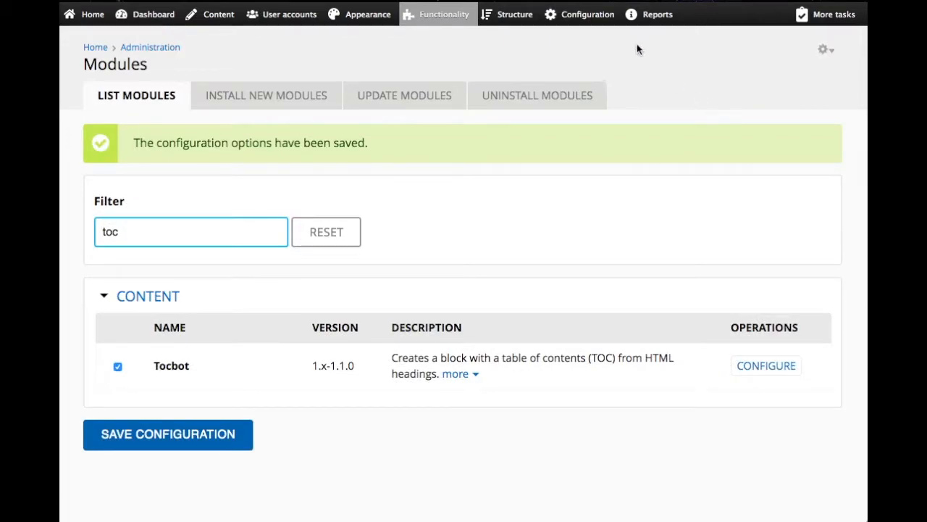
mouse_move(587, 84)
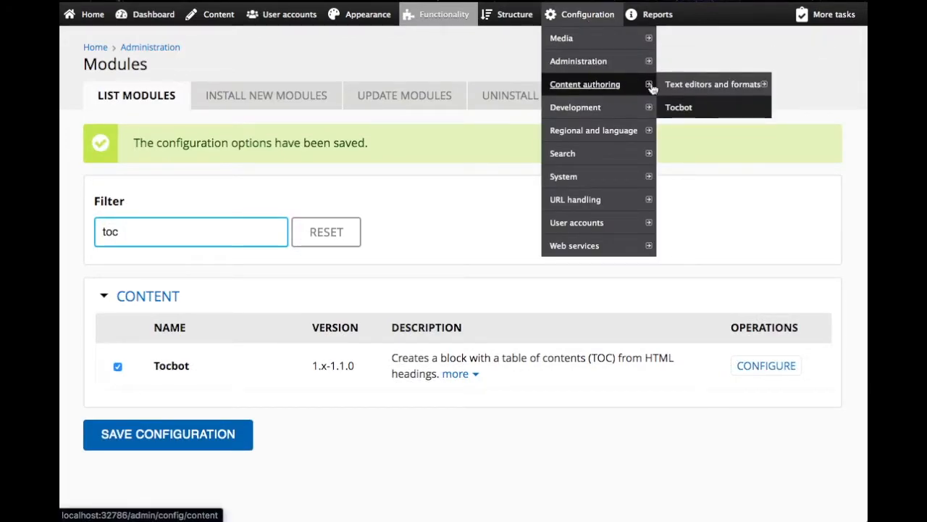
mouse_move(681, 88)
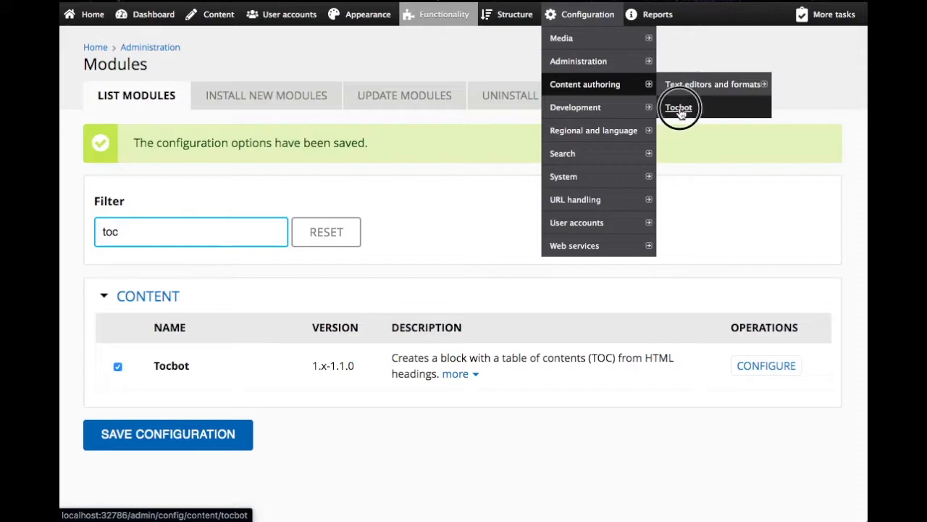
left_click(680, 108)
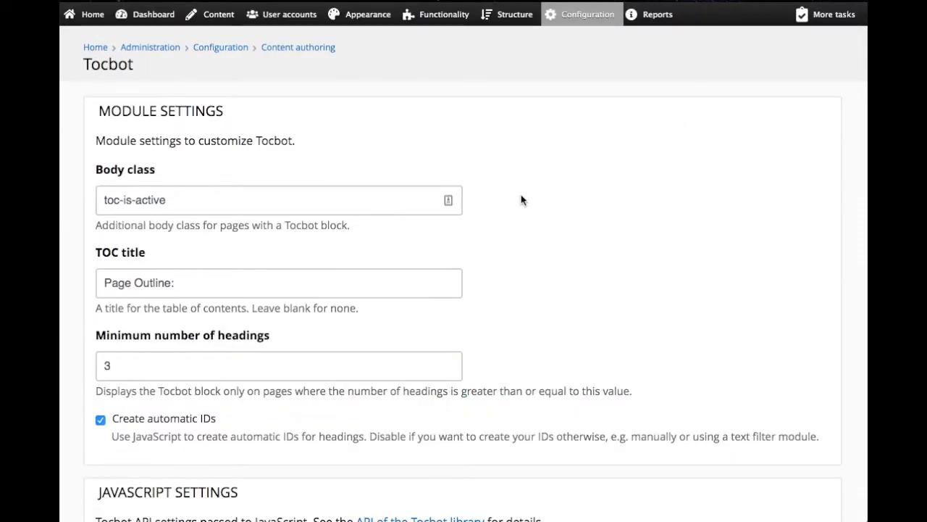
scroll(521, 194, "down", 2)
scroll(521, 200, "down", 1)
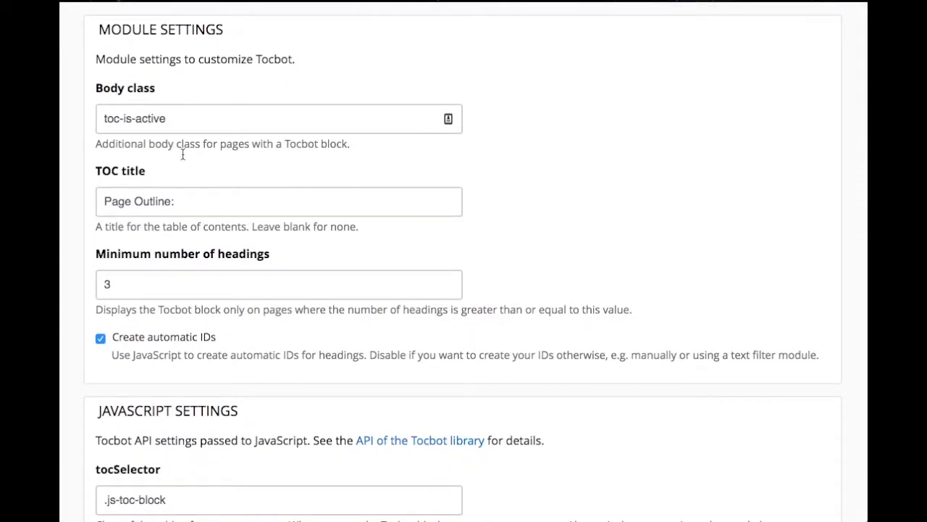
Replace the TOC title with "Table of Contents" in the Tocbot module settings
triple_click(137, 202)
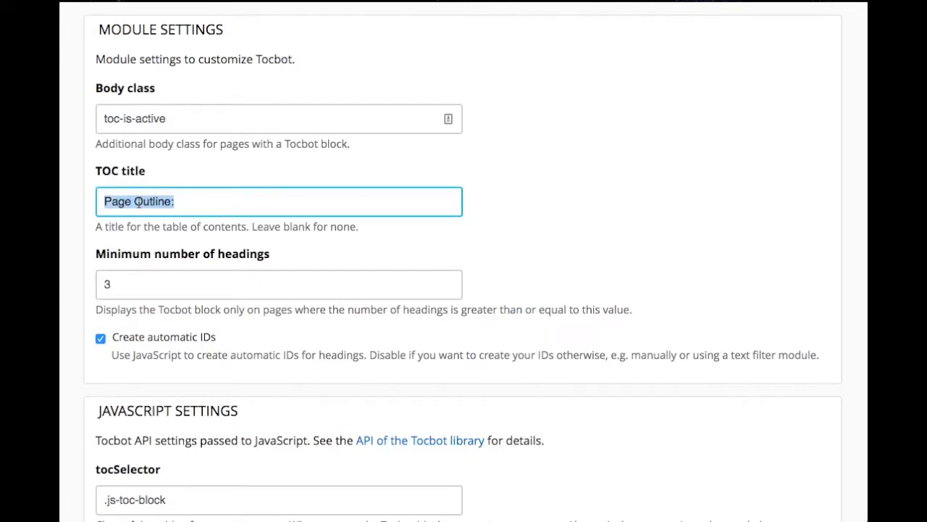
type("T")
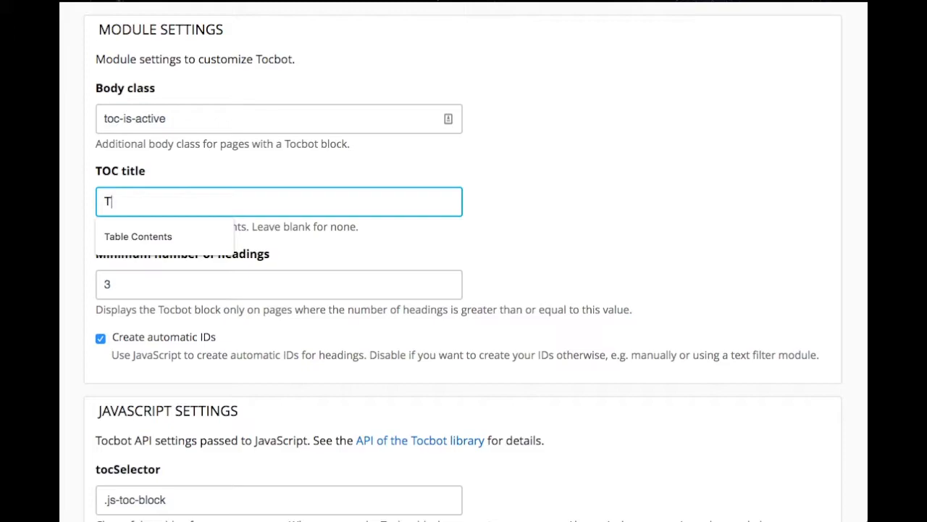
left_click(138, 236)
left_click(135, 202)
type("of Contents")
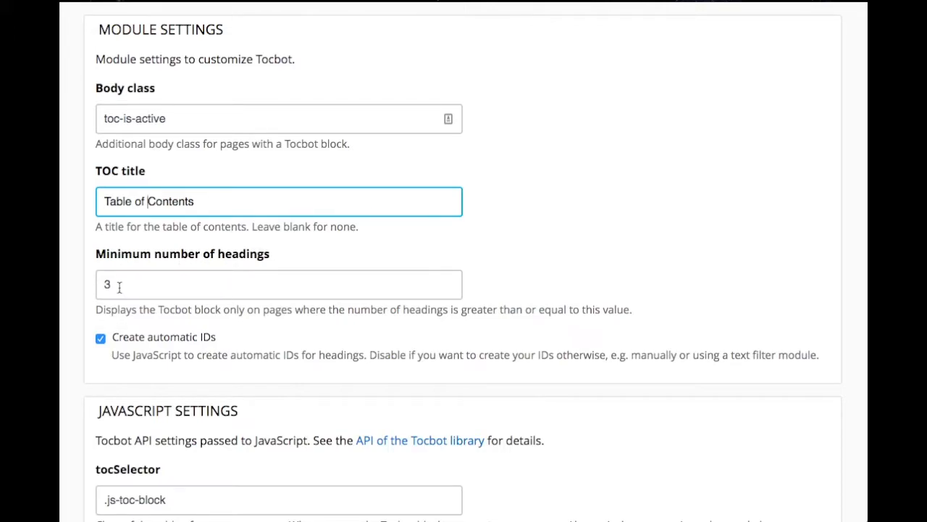
Check the heading selector setting and set the minimum number of headings to 5
left_click_drag(113, 285, 91, 287)
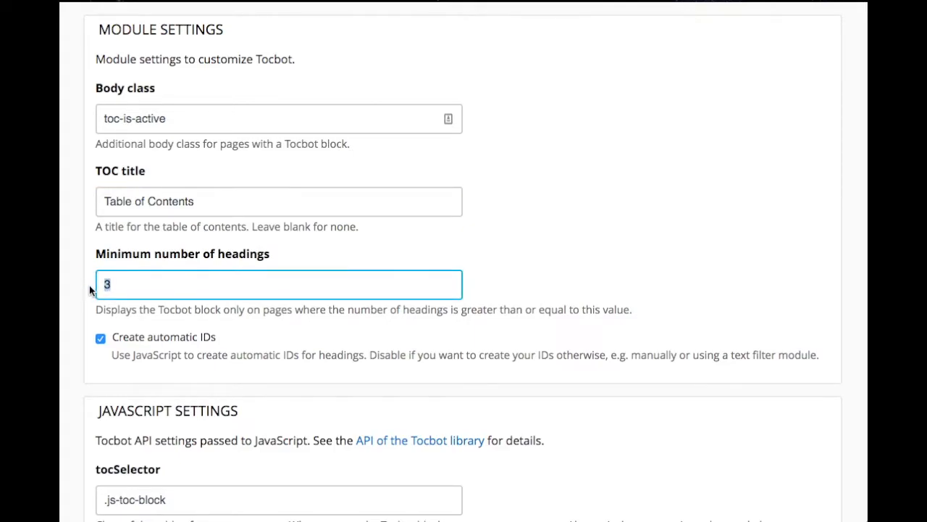
scroll(145, 308, "down", 5)
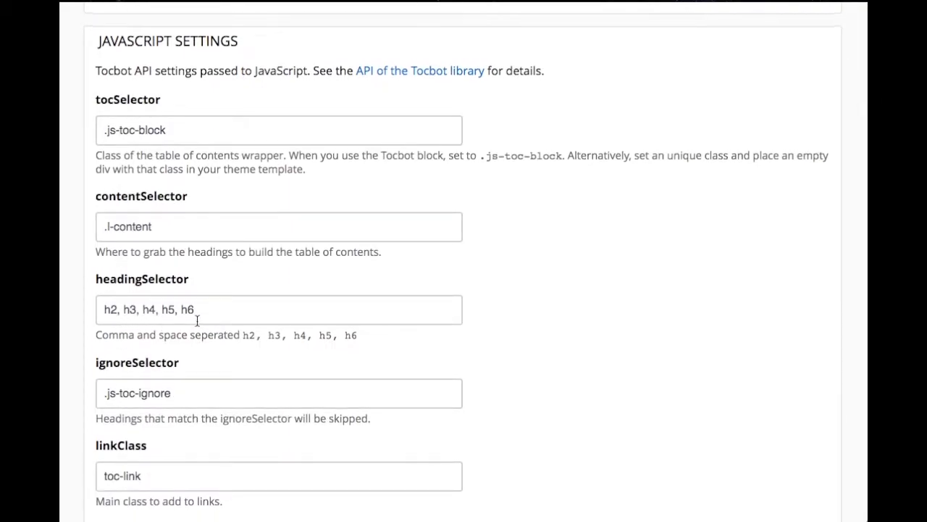
scroll(197, 320, "up", 4)
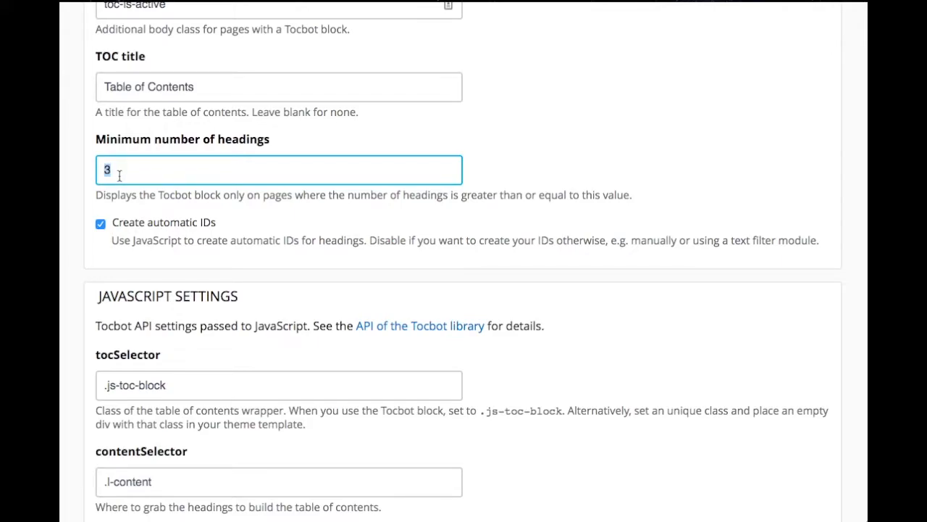
type("5")
left_click(87, 223)
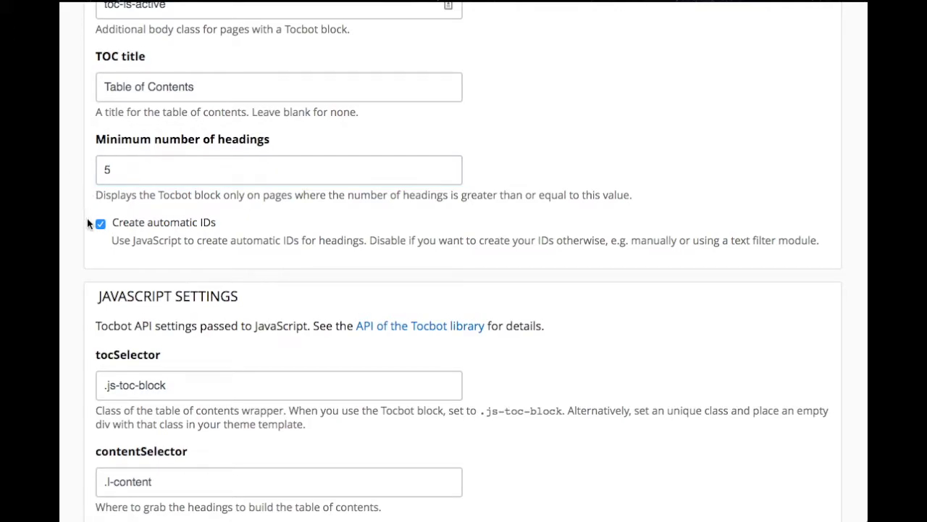
Look over the remaining JavaScript settings and save the Tocbot configuration
scroll(87, 223, "down", 5)
scroll(87, 224, "down", 15)
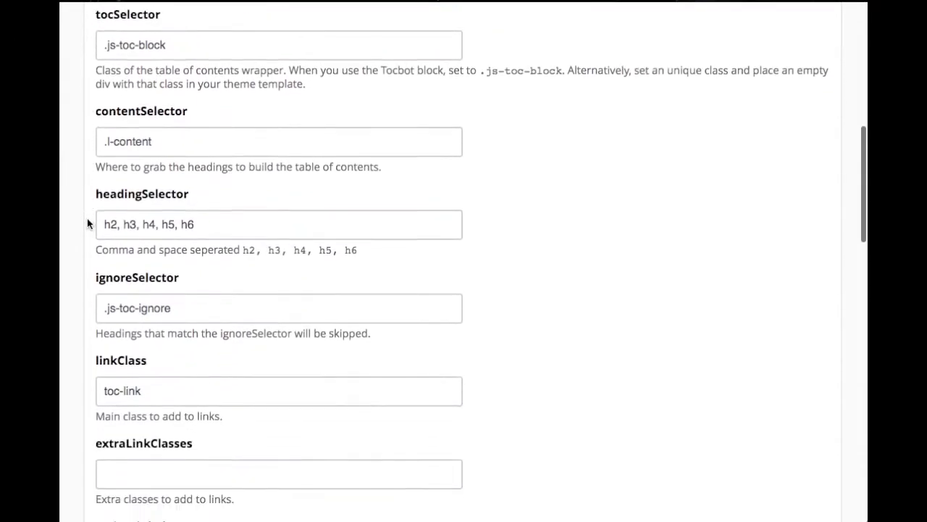
scroll(87, 224, "down", 4)
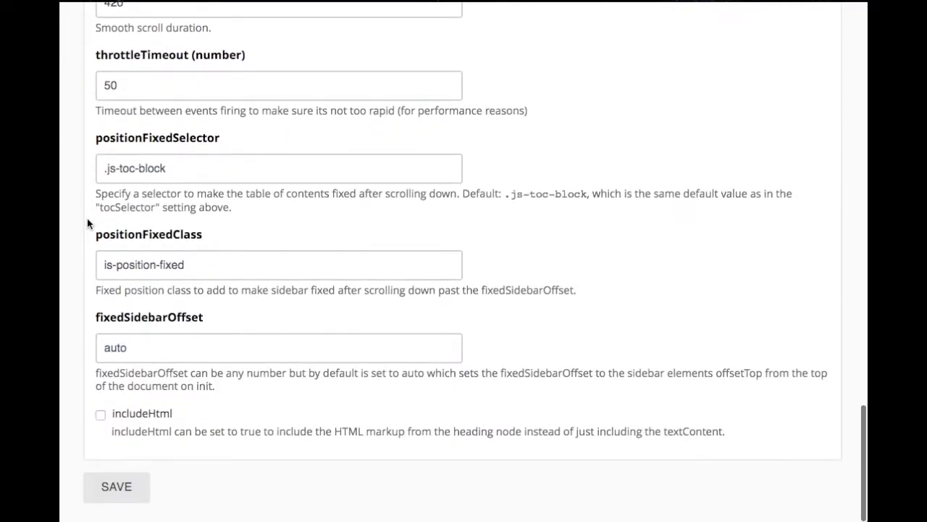
left_click(118, 495)
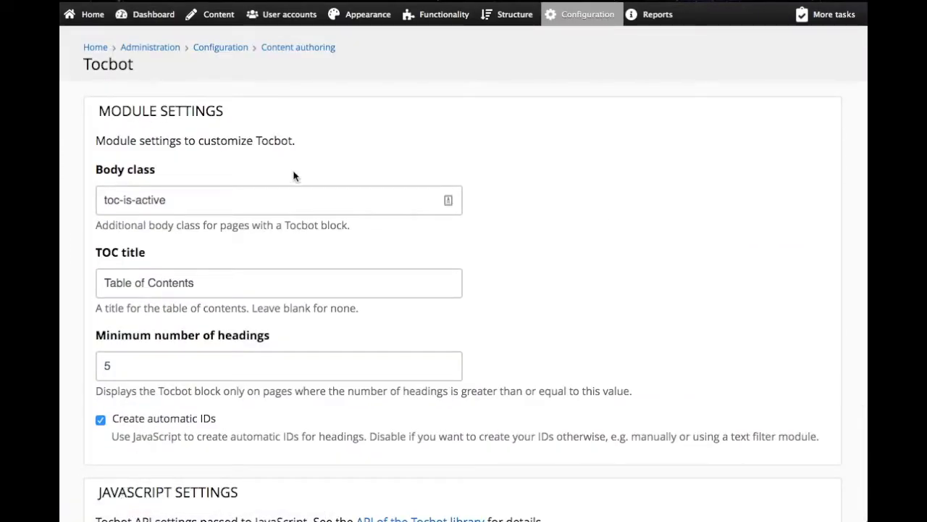
mouse_move(102, 19)
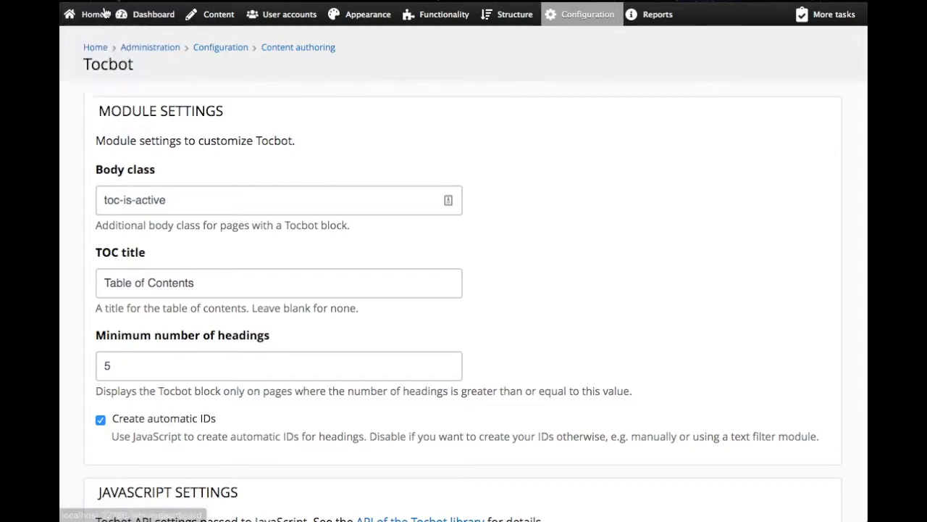
View the Demo page on the site's front end and open the list of site layouts
left_click(94, 15)
left_click(316, 100)
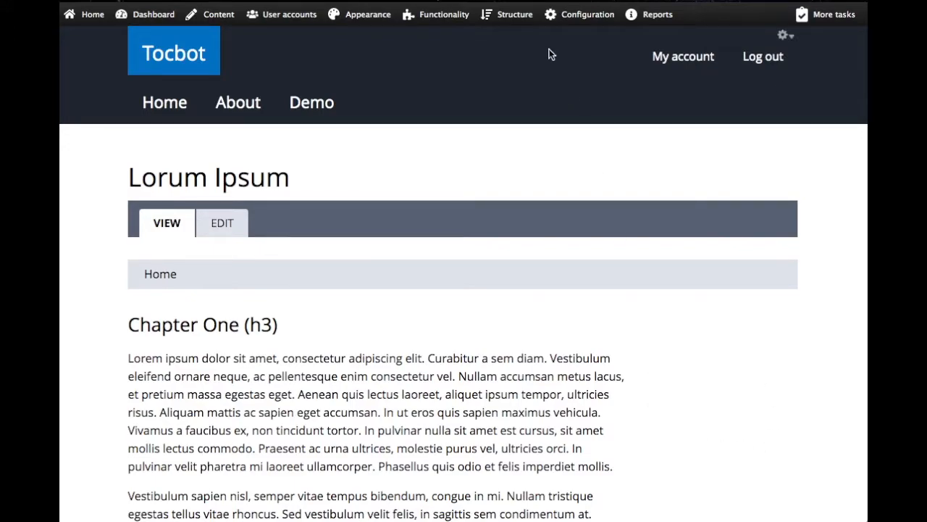
mouse_move(519, 22)
mouse_move(507, 110)
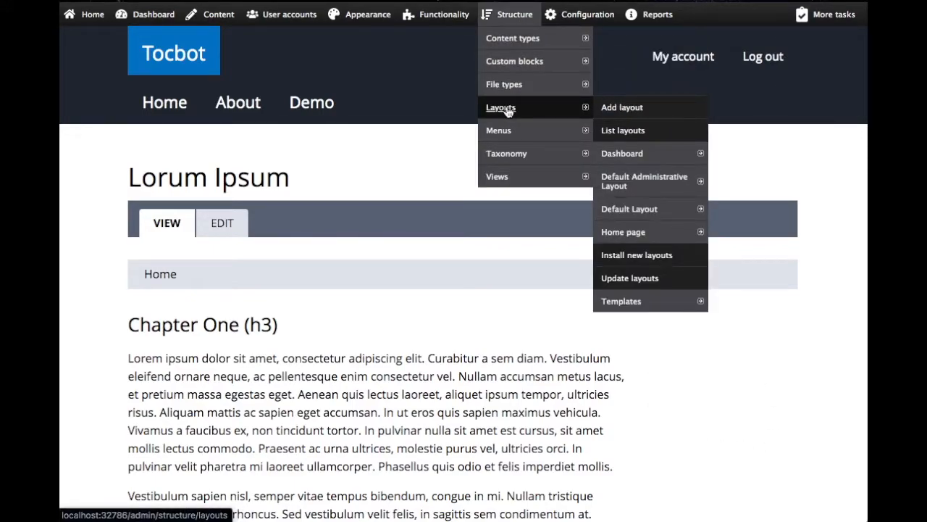
left_click(507, 109)
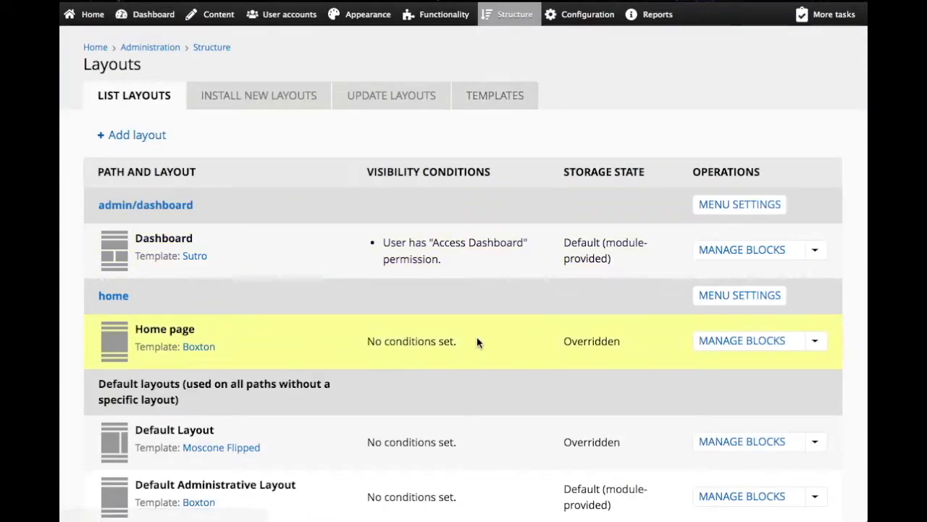
scroll(477, 342, "down", 1)
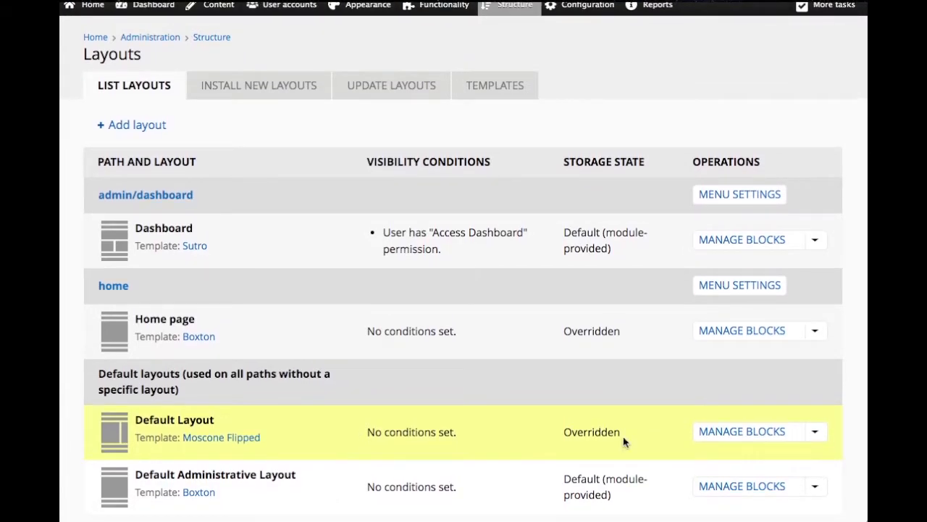
Add the Tocbot Block to the Sidebar region of the Default Layout, keeping the default block title type
left_click(738, 435)
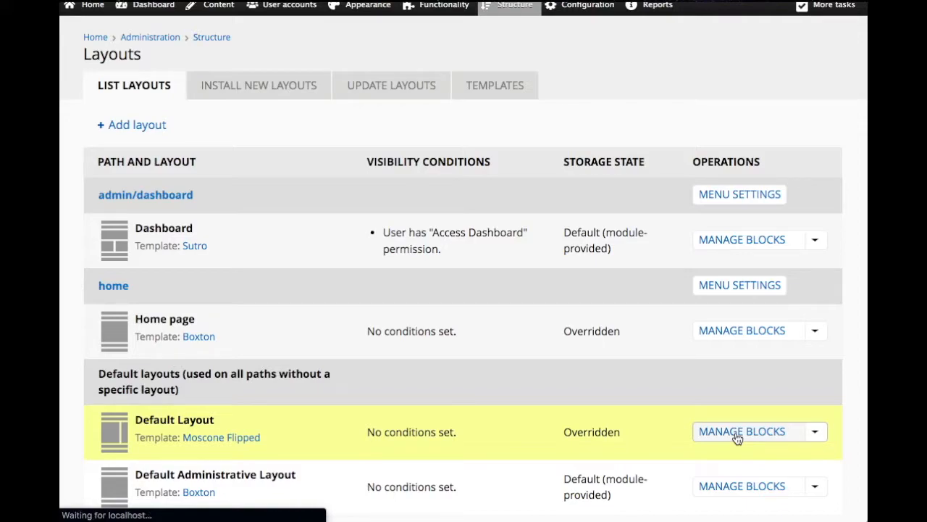
scroll(656, 384, "down", 3)
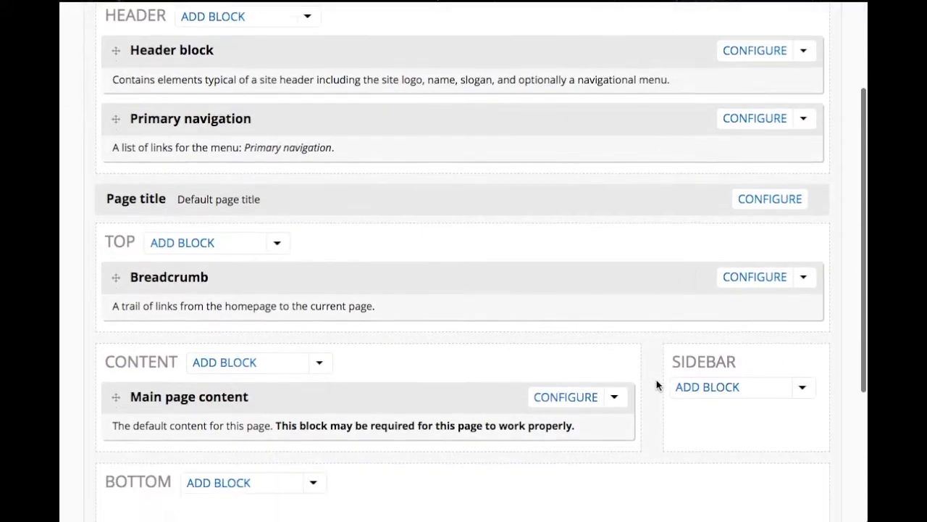
scroll(637, 225, "down", 5)
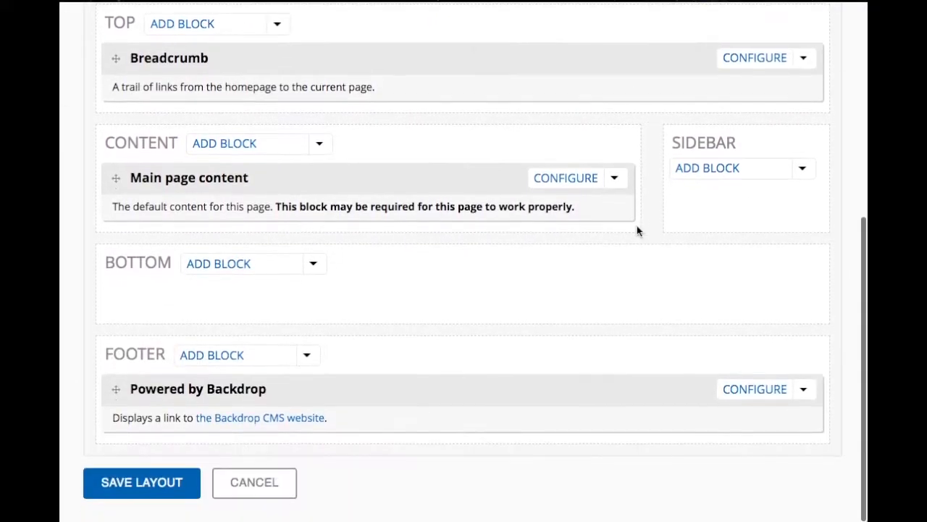
left_click(707, 169)
type("toc")
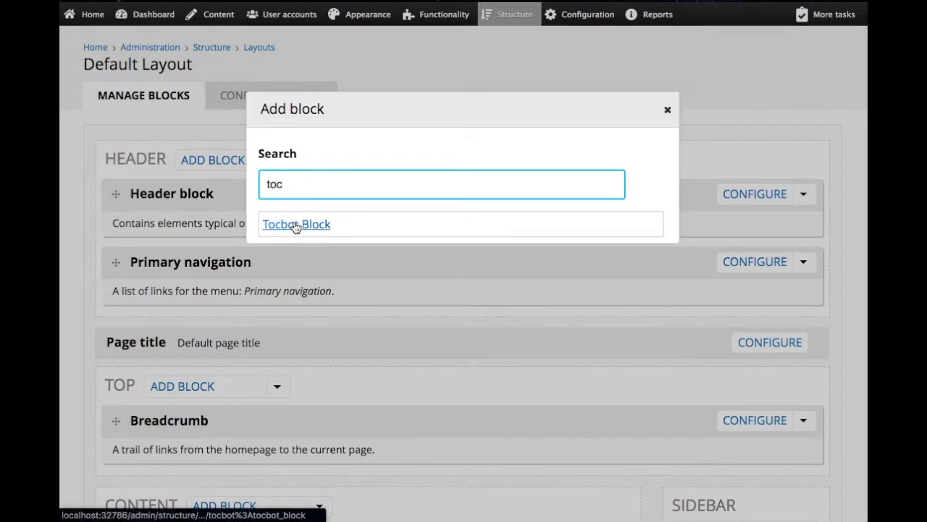
left_click(295, 226)
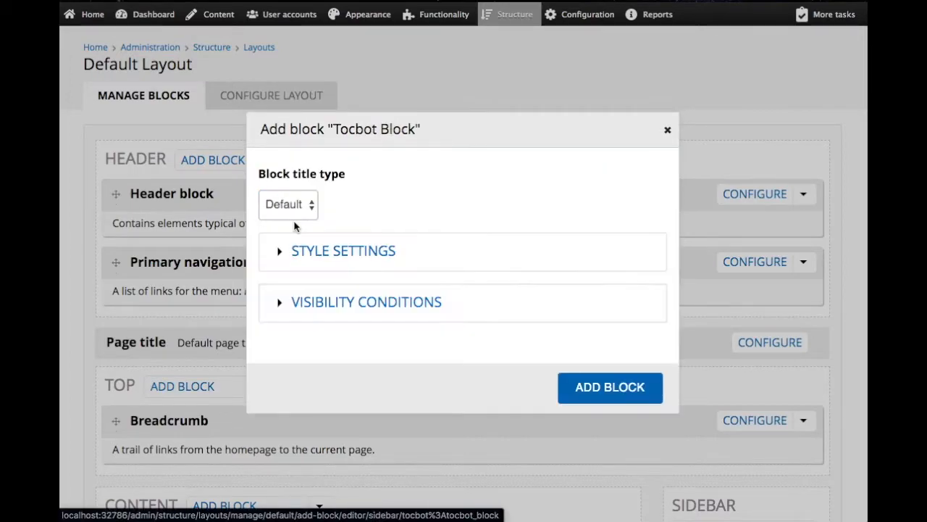
left_click(608, 391)
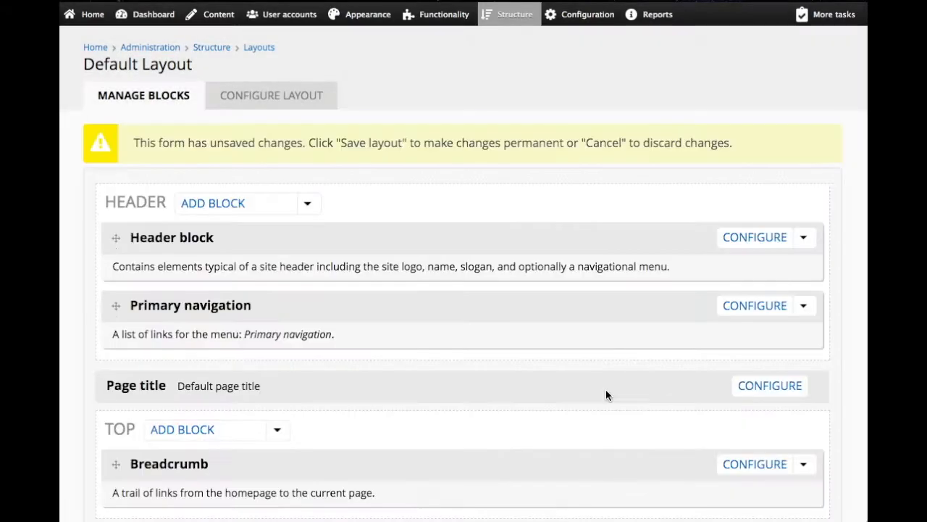
Check the Tocbot Block's placement in the sidebar and save the Default Layout
scroll(606, 395, "down", 4)
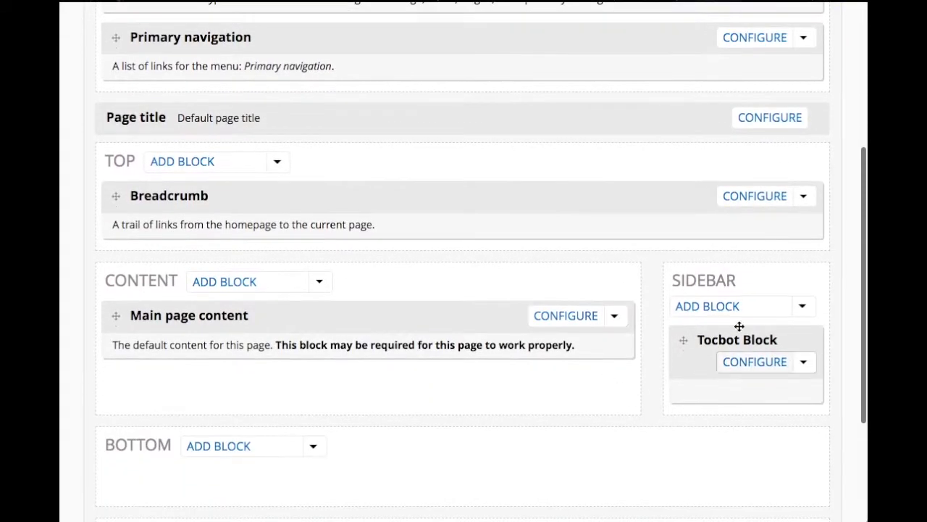
scroll(743, 376, "down", 5)
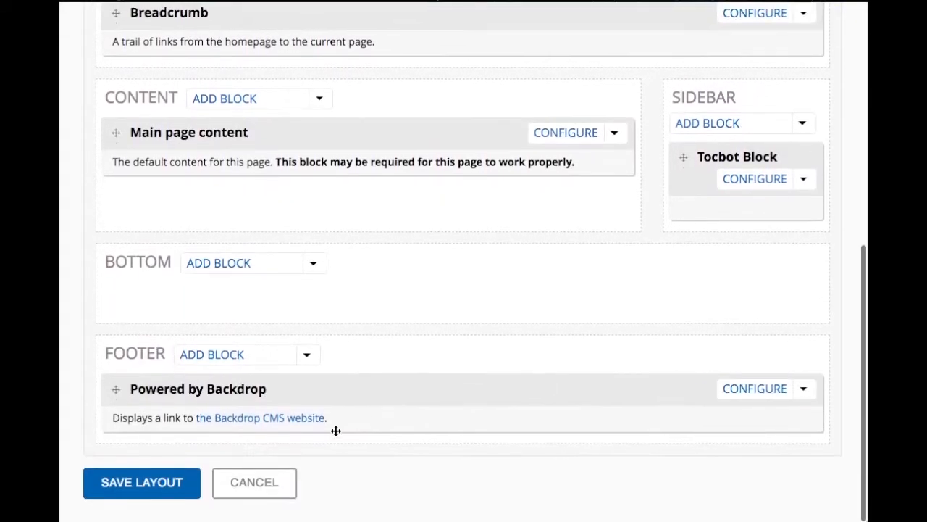
left_click(154, 489)
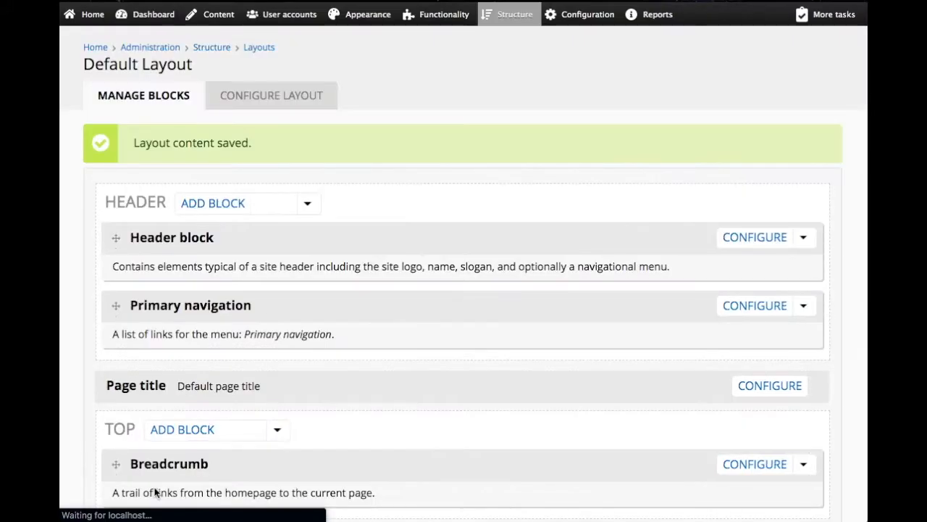
Open the Demo page and examine how the sidebar table of contents behaves while scrolling through Chapter One
left_click(86, 16)
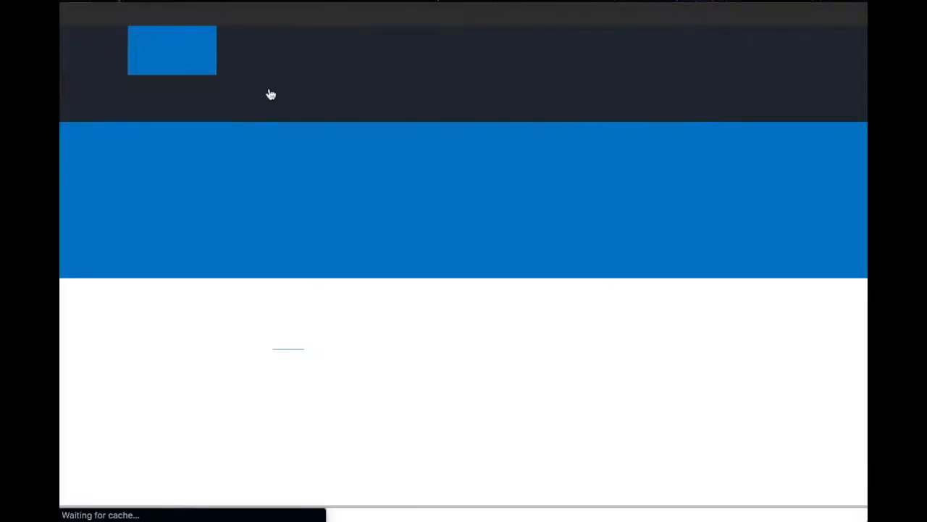
left_click(316, 105)
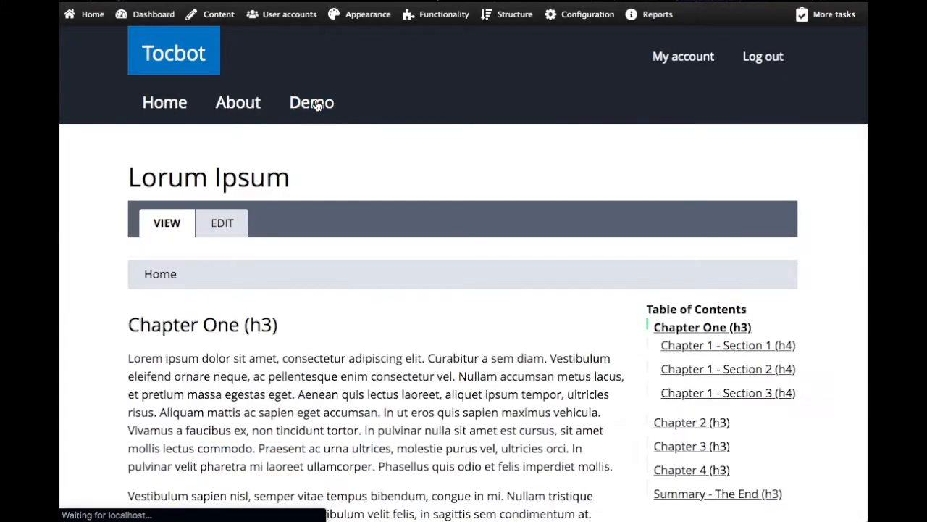
scroll(404, 360, "down", 3)
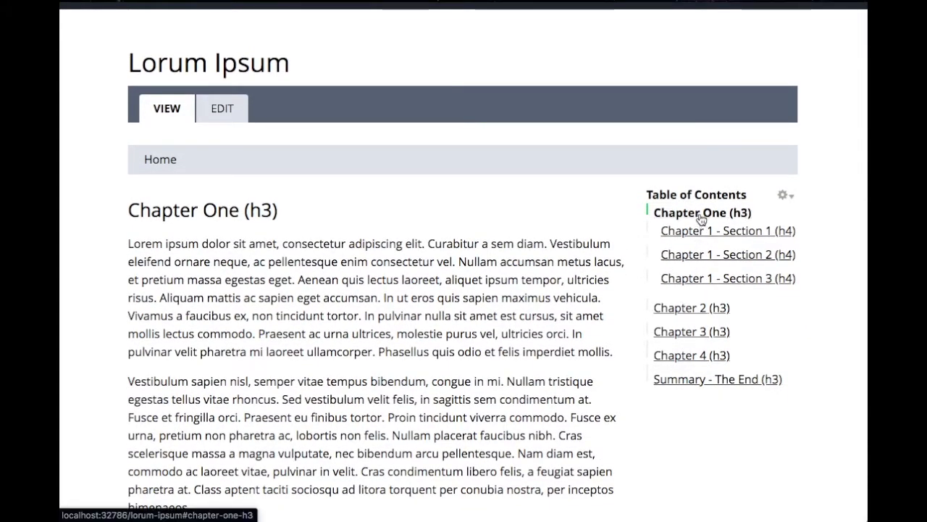
scroll(582, 374, "down", 5)
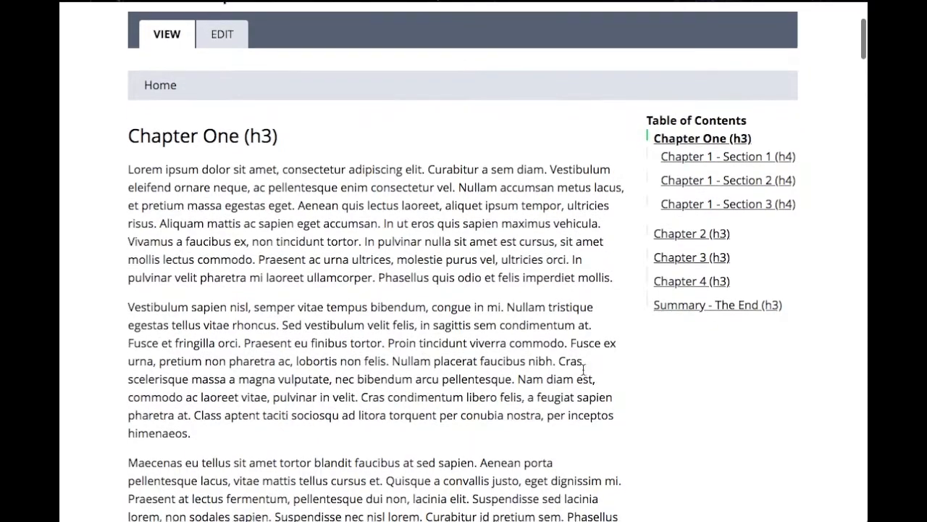
scroll(583, 374, "down", 1)
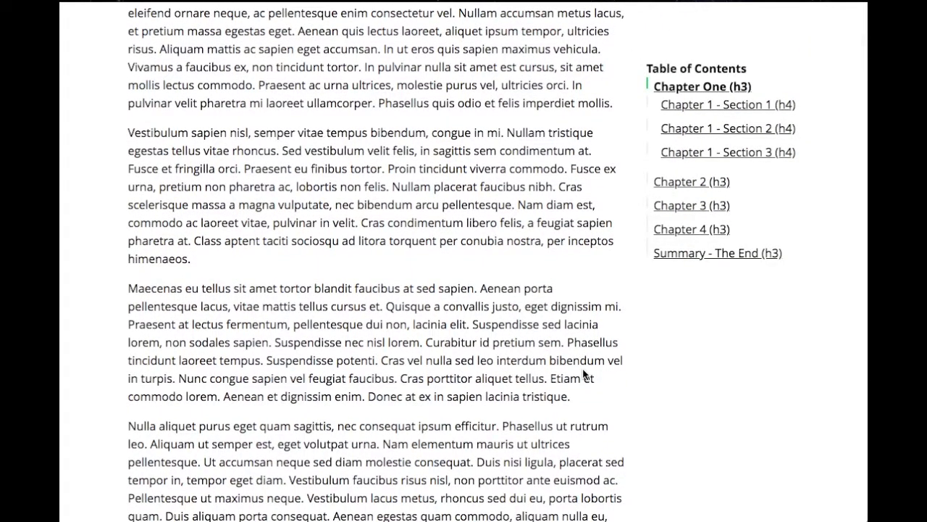
scroll(582, 374, "down", 1)
scroll(582, 373, "up", 4)
scroll(584, 374, "down", 2)
scroll(584, 373, "down", 2)
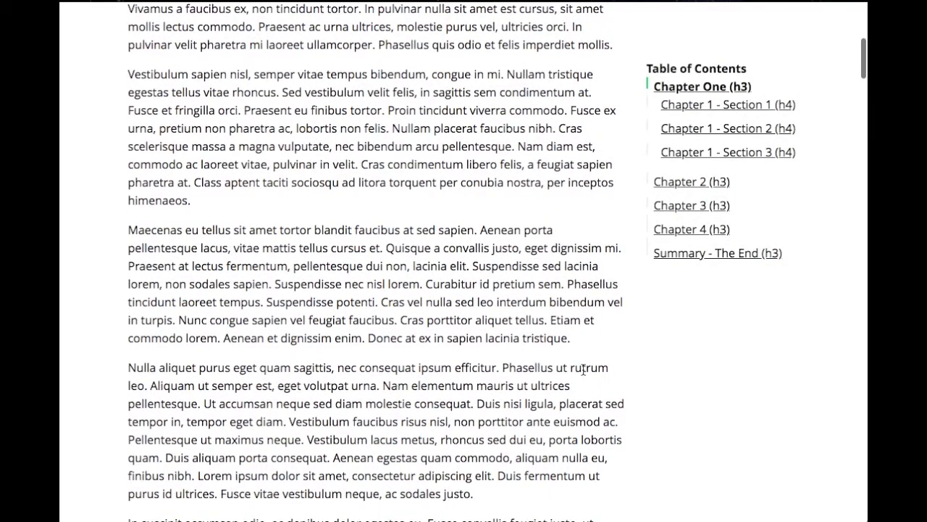
scroll(583, 370, "down", 2)
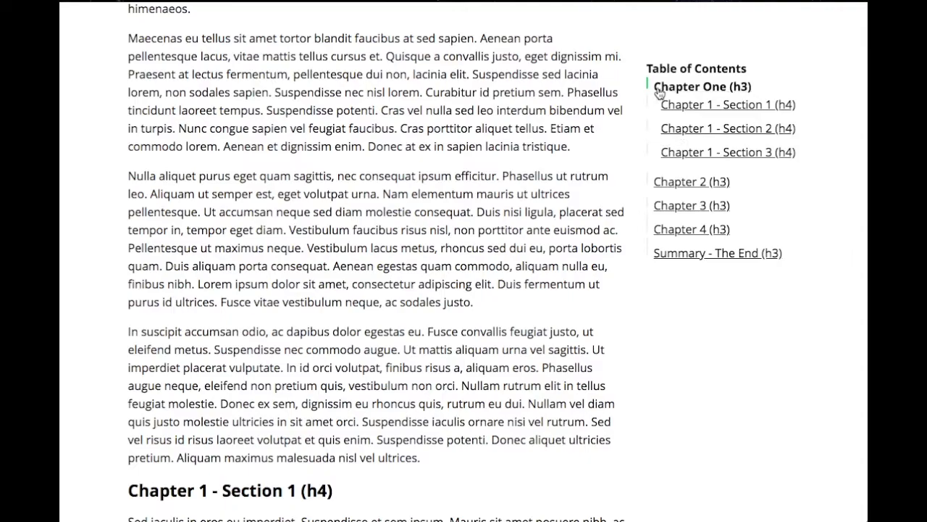
Read on from Chapter 1 - Section 1 to Chapter 4, watching which table of contents entries are highlighted and expanded
scroll(565, 201, "down", 4)
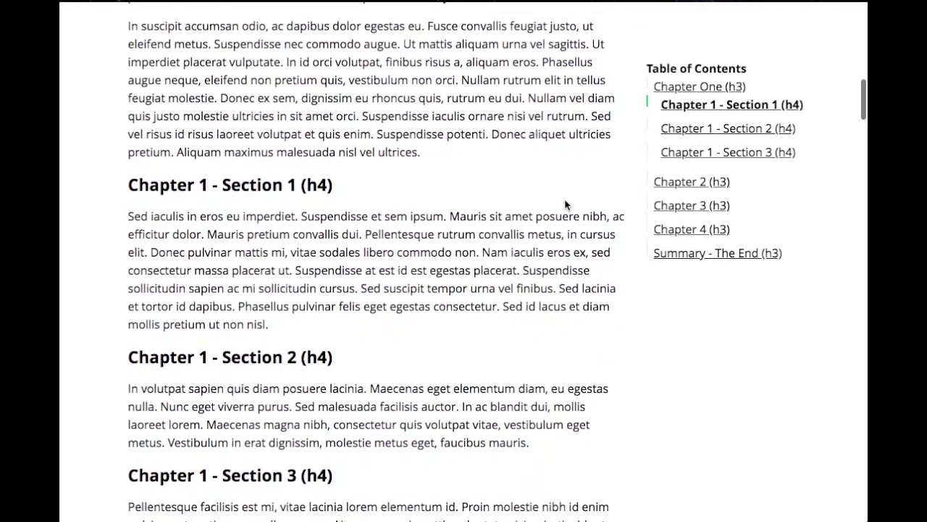
scroll(565, 201, "down", 2)
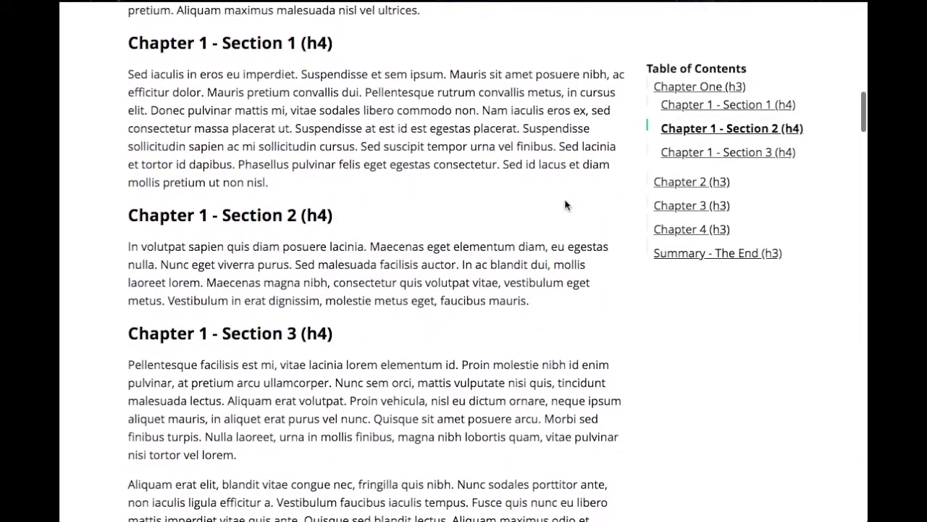
scroll(565, 201, "down", 4)
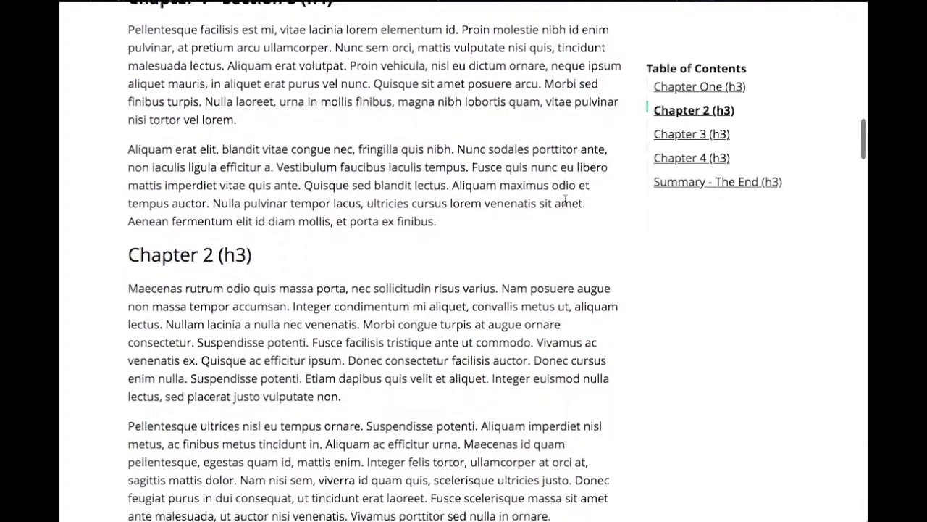
scroll(566, 204, "down", 1)
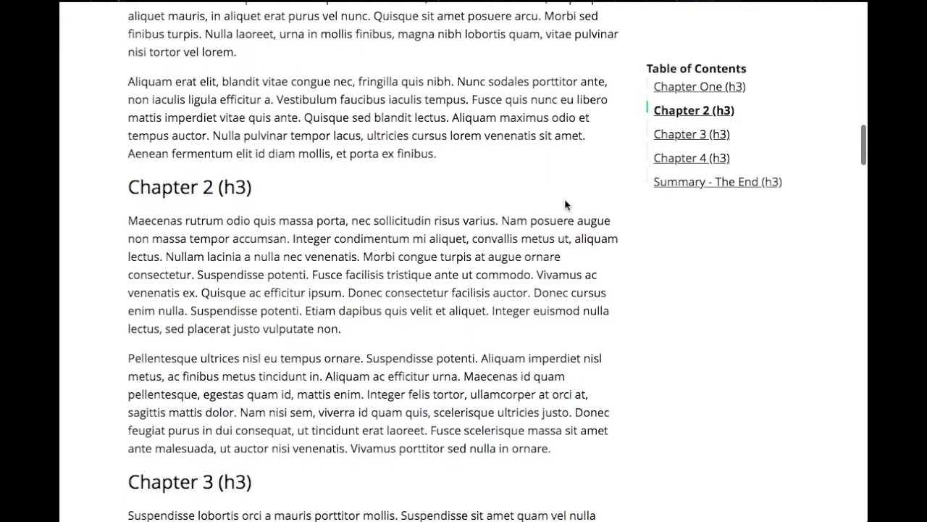
scroll(565, 200, "down", 3)
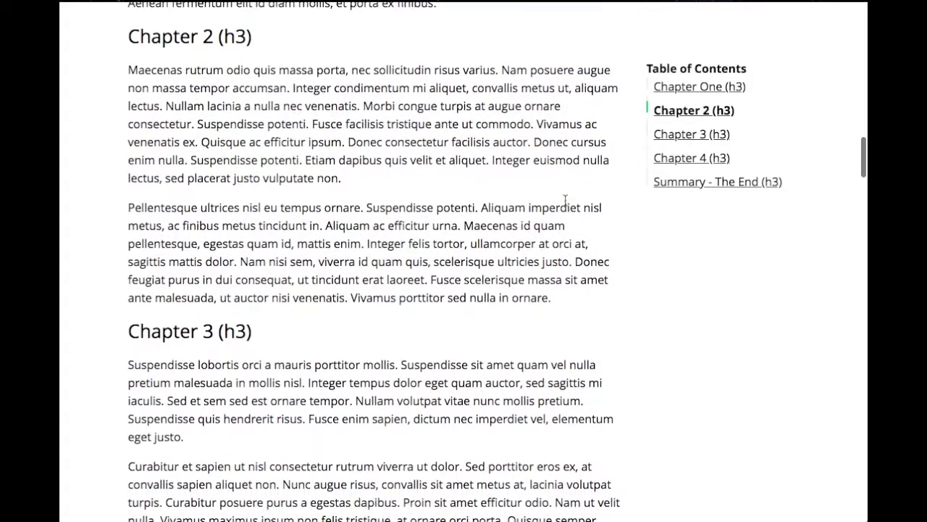
scroll(564, 203, "down", 1)
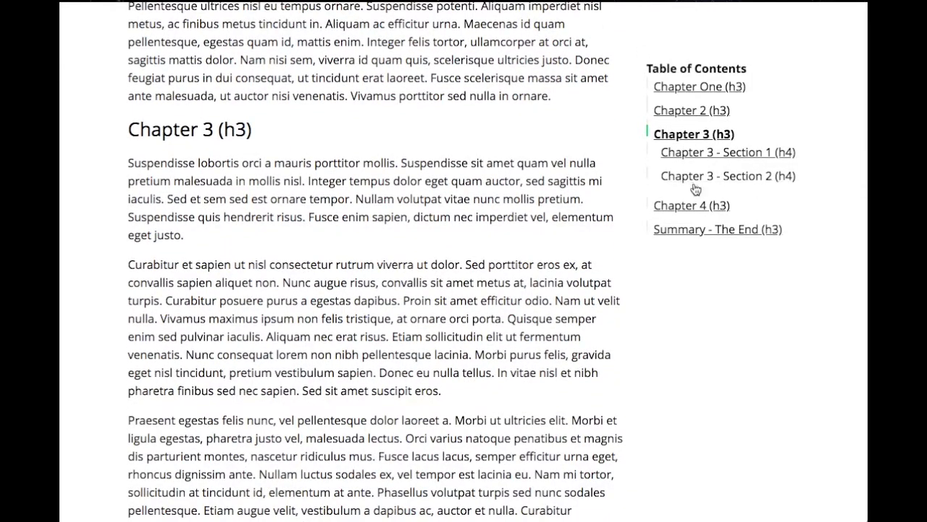
scroll(550, 198, "down", 7)
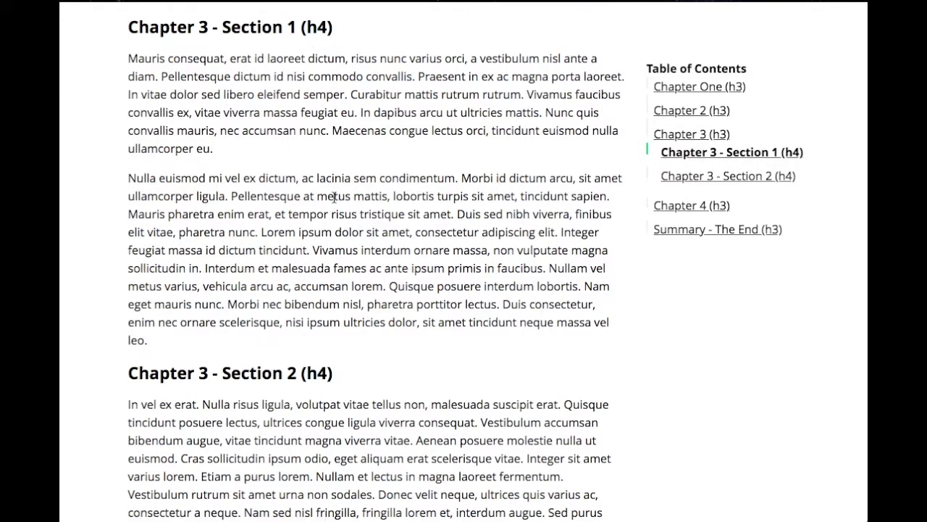
scroll(335, 197, "down", 10)
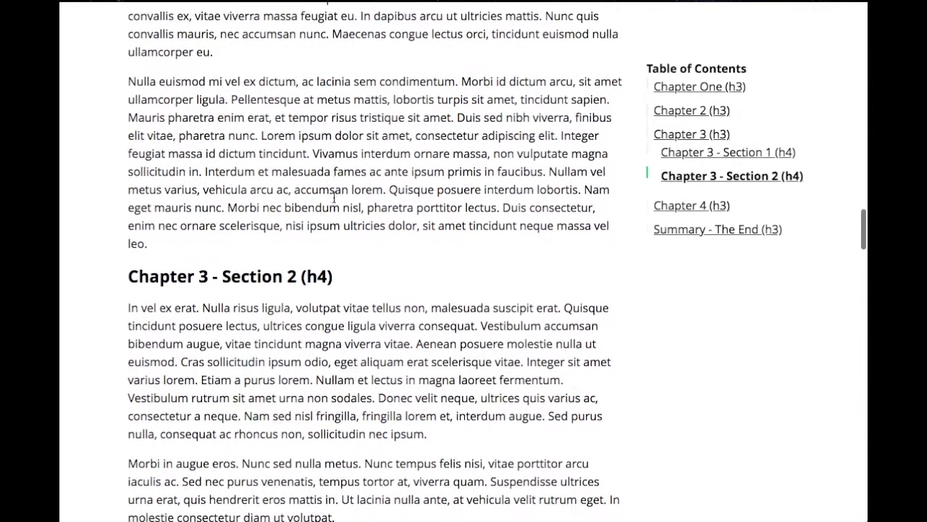
scroll(335, 197, "down", 10)
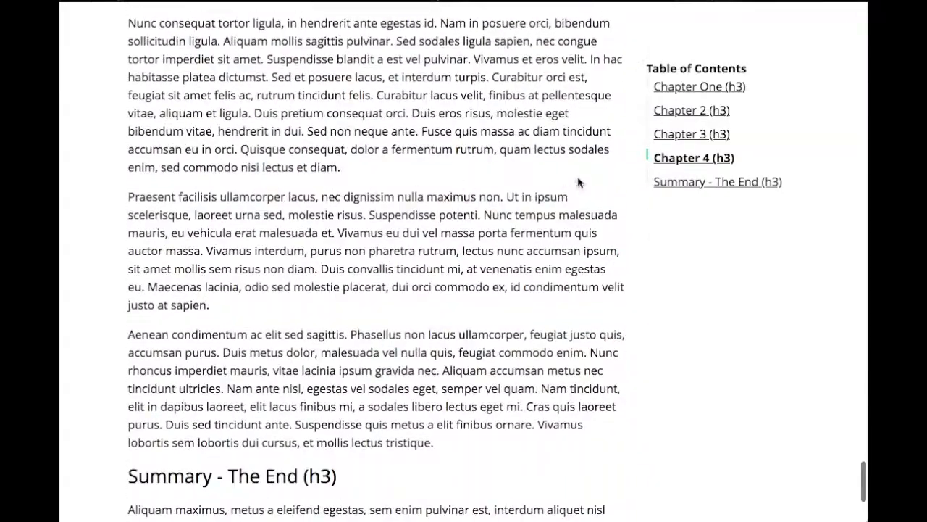
Test the table of contents links to Chapter 2, Chapter One, Chapter 3, Chapter 3 - Section 2 and the Summary, and return to the page start
left_click(679, 114)
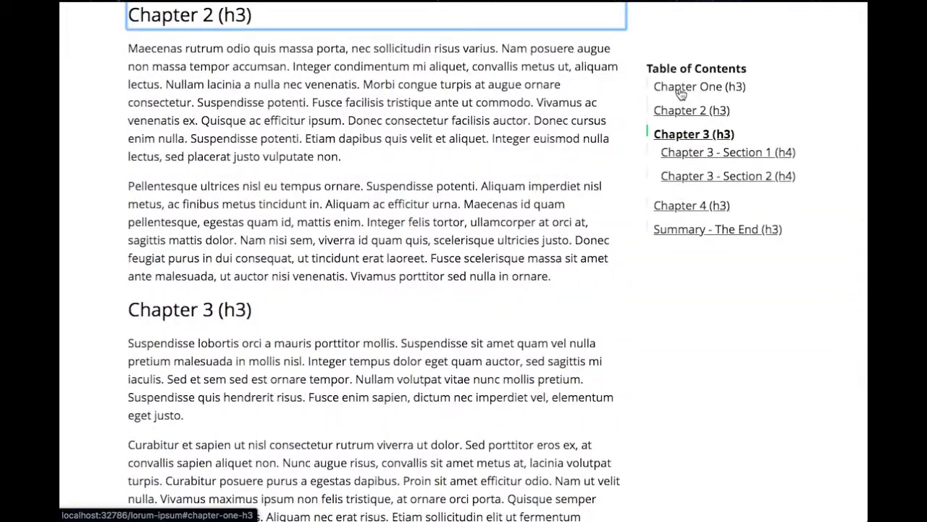
left_click(679, 90)
left_click(683, 87)
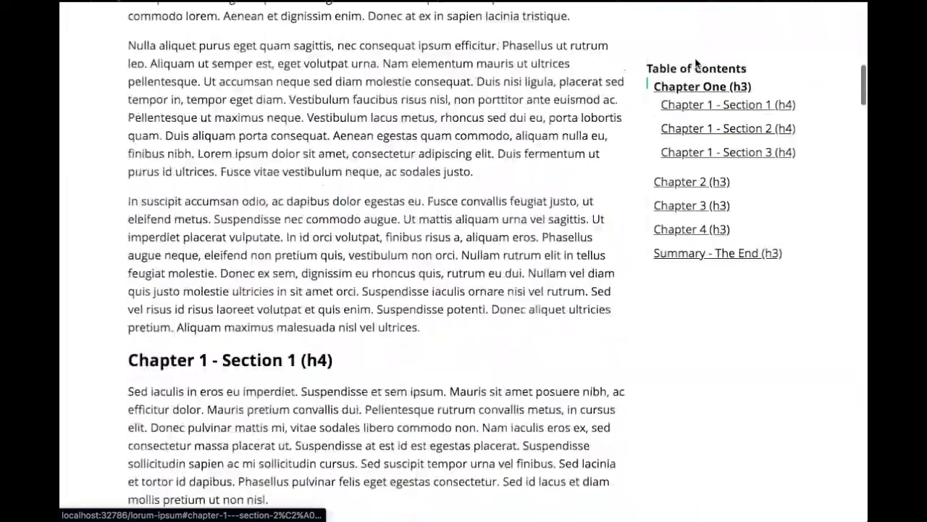
left_click(698, 208)
left_click(698, 177)
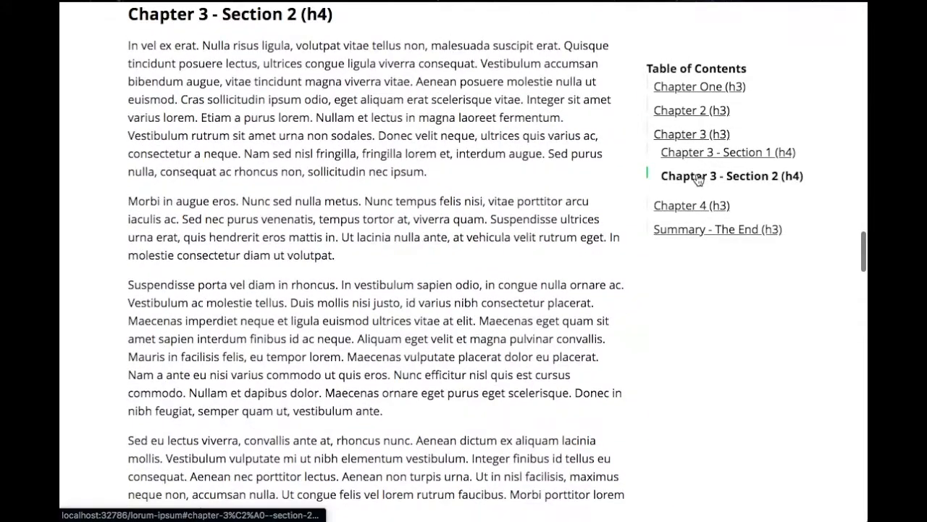
left_click(699, 231)
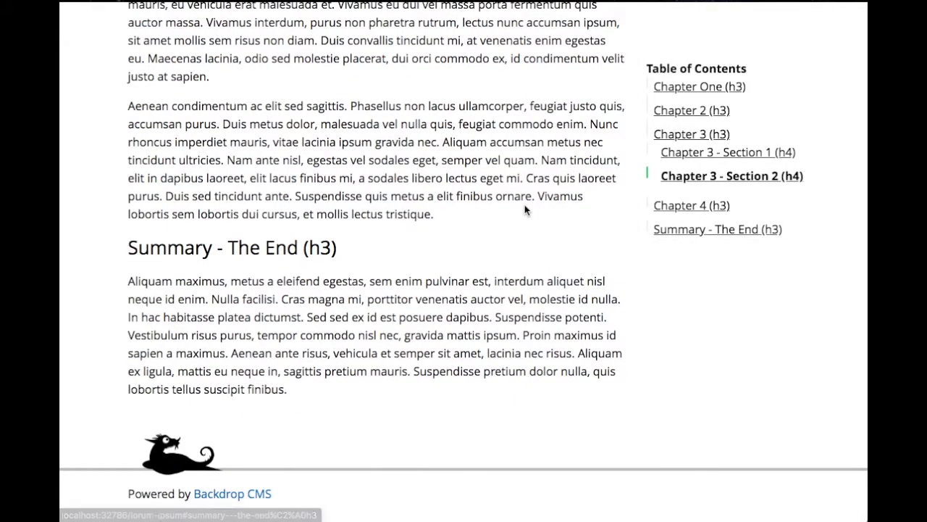
scroll(525, 209, "up", 3)
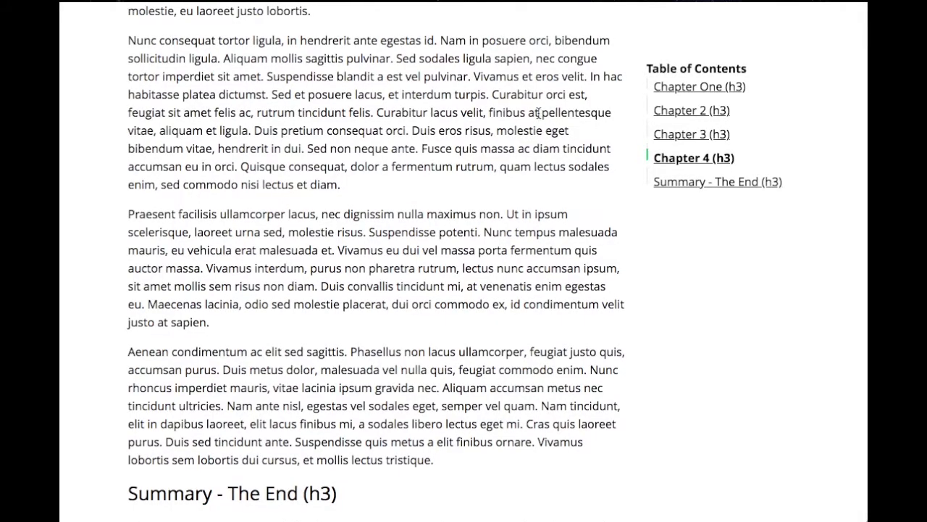
scroll(537, 116, "up", 15)
scroll(538, 114, "up", 5)
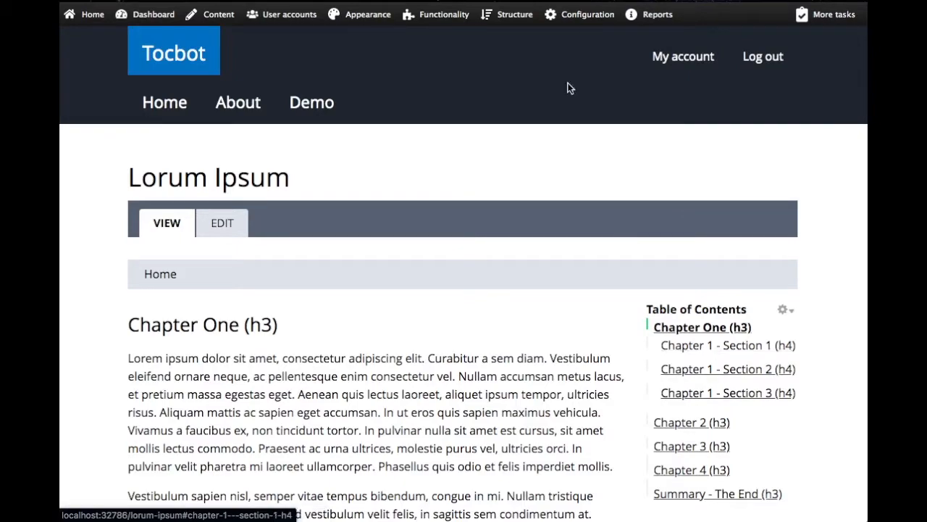
Open the Tocbot settings from the content authoring configuration and review the JavaScript selector and link class settings
mouse_move(574, 16)
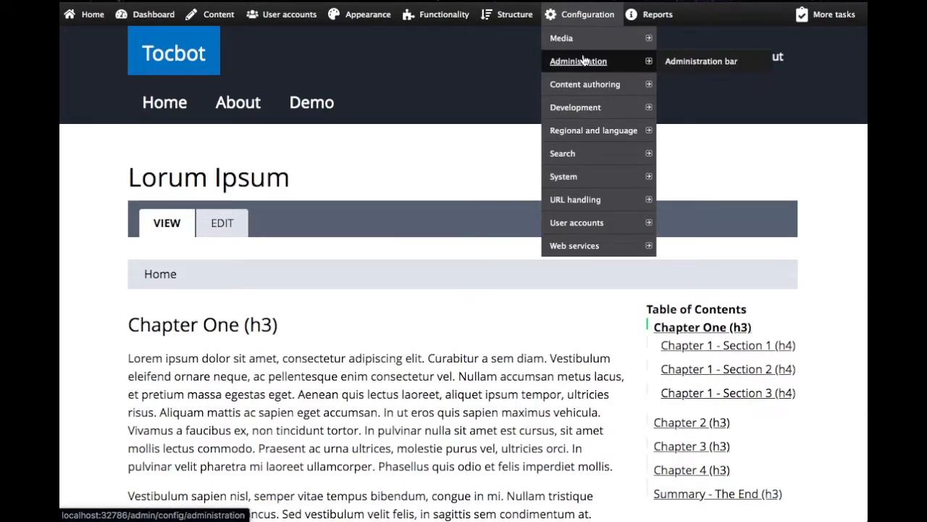
mouse_move(601, 85)
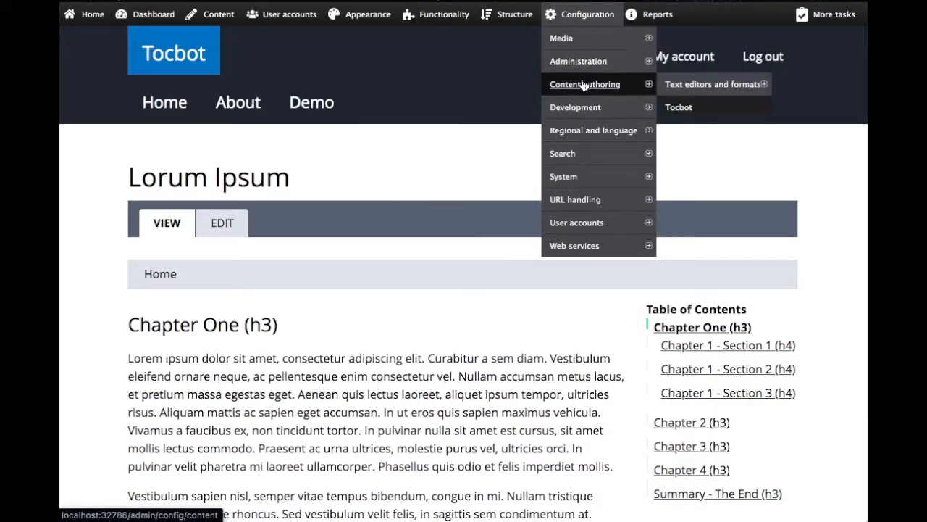
left_click(679, 108)
scroll(417, 253, "down", 3)
scroll(417, 252, "down", 4)
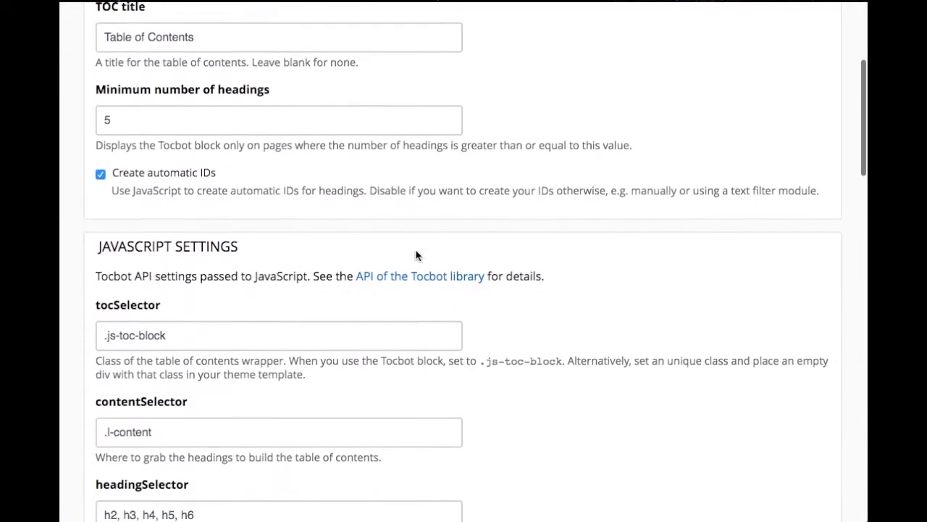
scroll(419, 376, "down", 10)
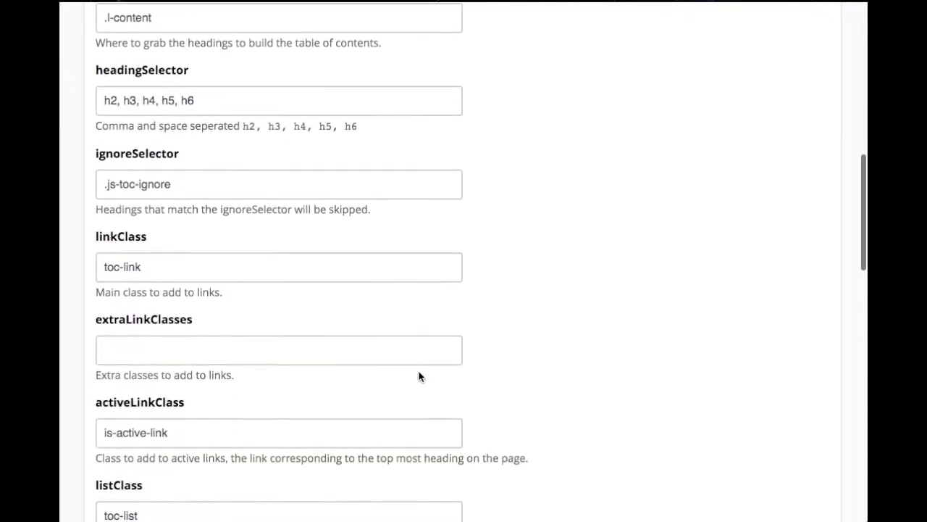
scroll(419, 376, "down", 2)
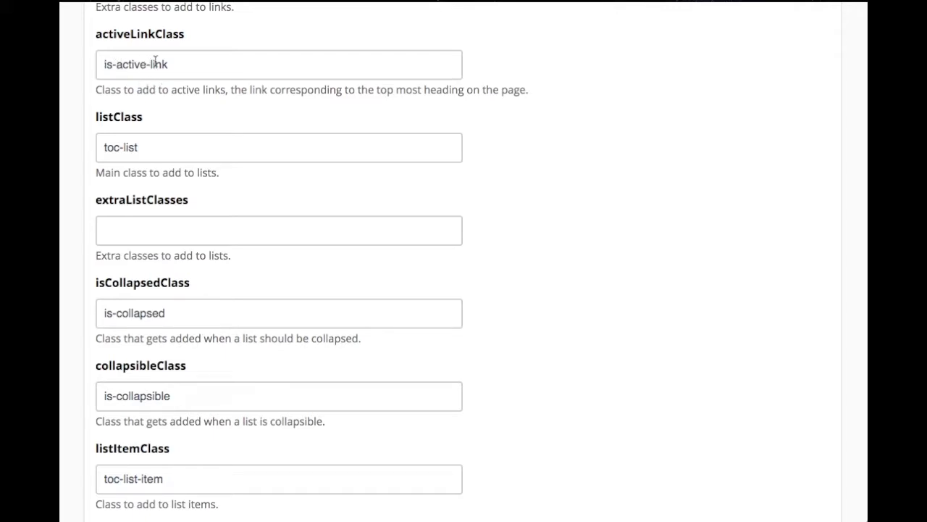
Clear the isCollapsedClass value in the Tocbot JavaScript settings and save the configuration
scroll(196, 263, "down", 2)
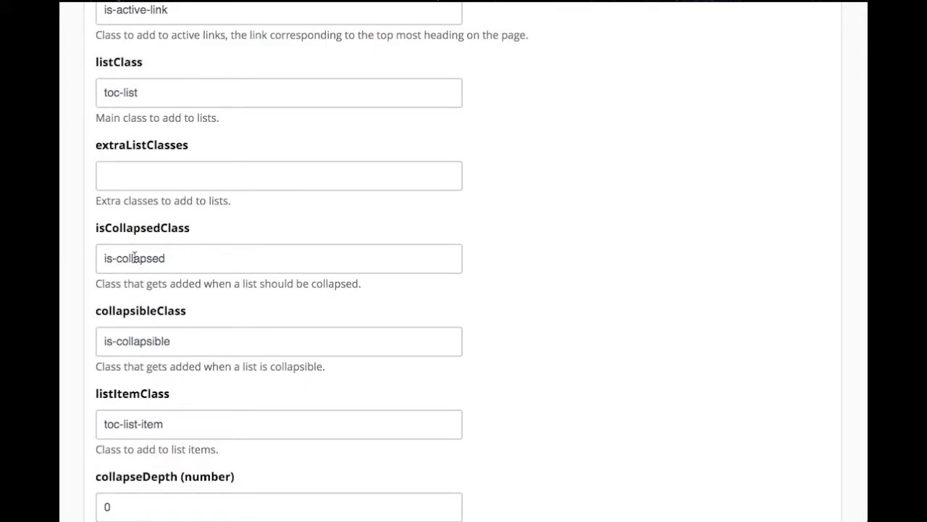
left_click_drag(178, 258, 85, 258)
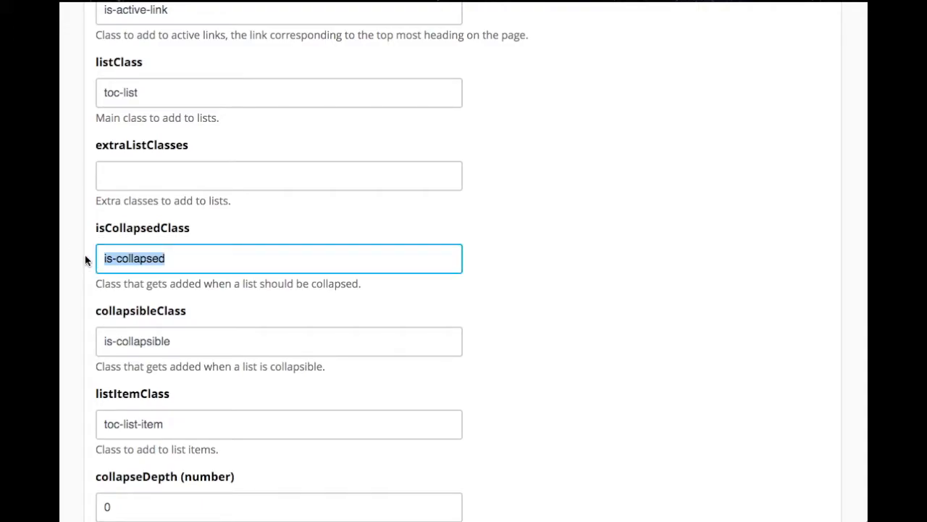
key("BackSpace")
scroll(150, 268, "down", 10)
scroll(150, 270, "down", 3)
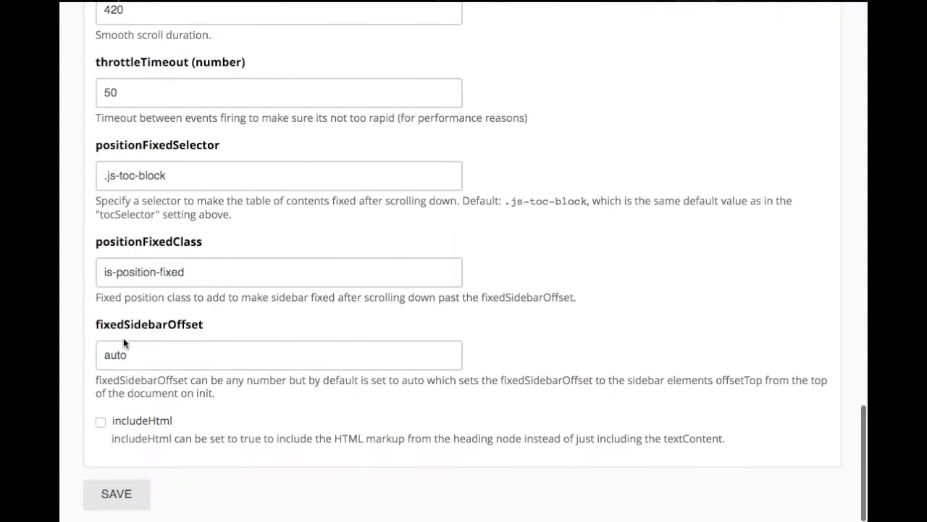
left_click(119, 493)
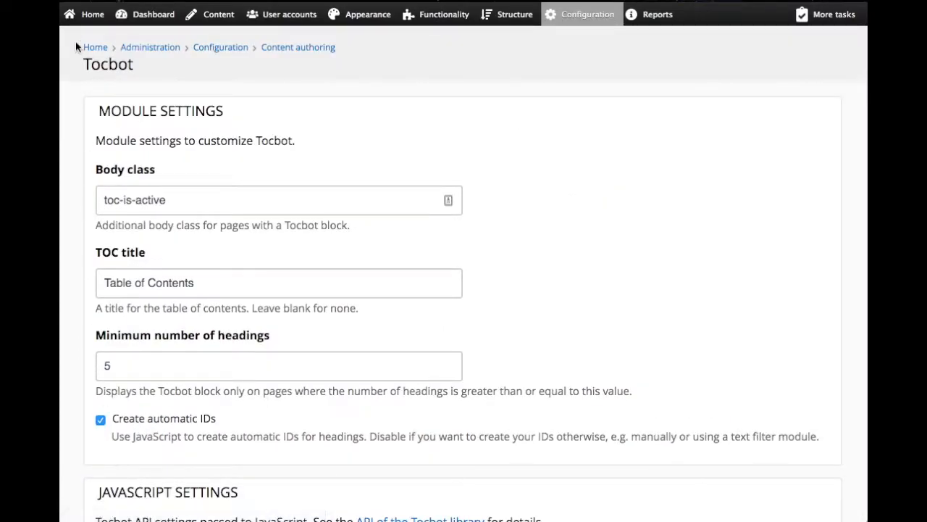
Open the Demo page and check how the sidebar table of contents displays the subsections of Chapter One and Chapter 3
left_click(74, 22)
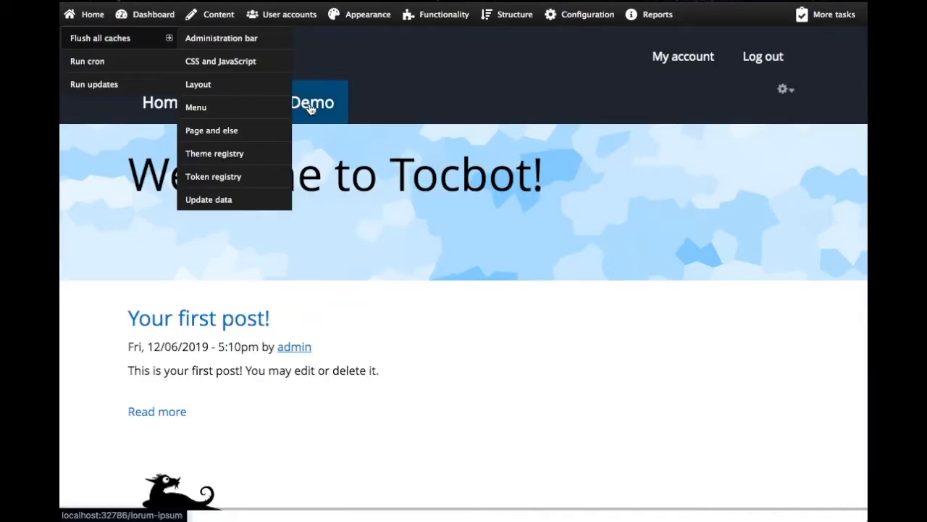
left_click(308, 104)
scroll(346, 305, "down", 3)
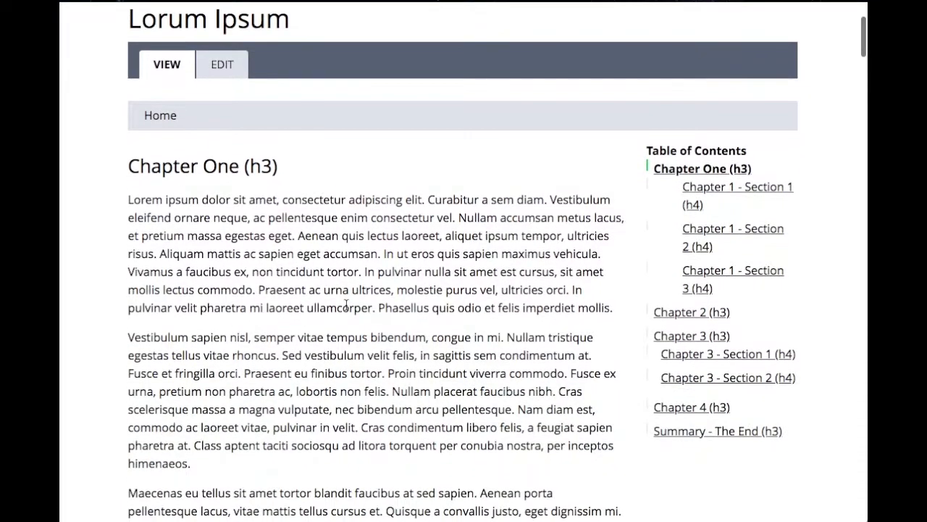
left_click(702, 380)
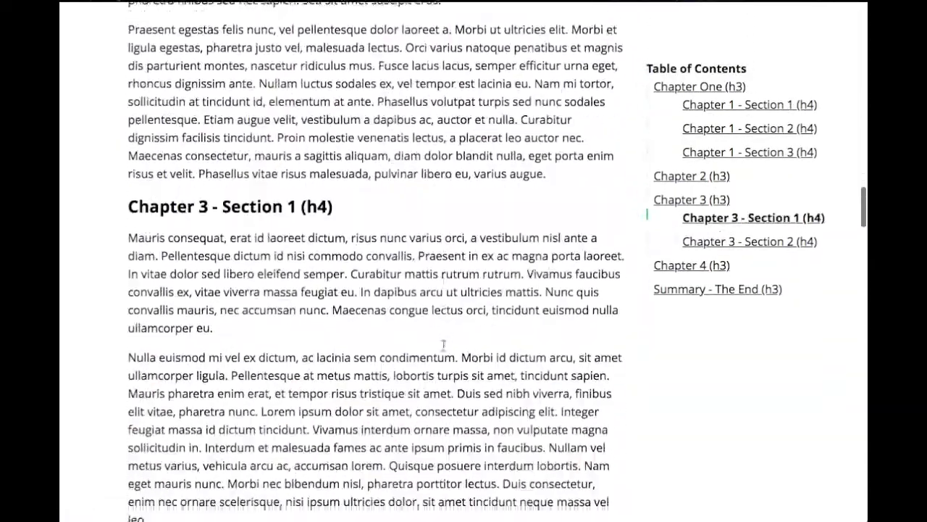
scroll(443, 347, "up", 20)
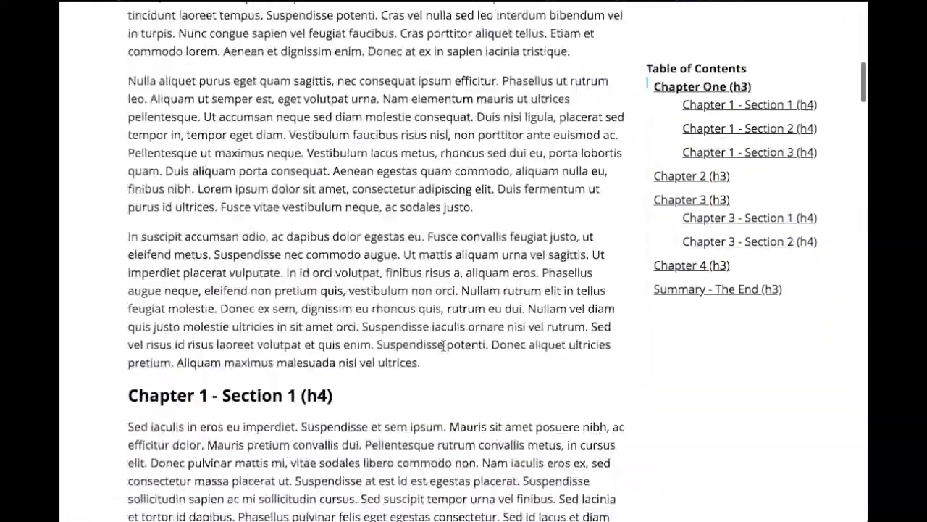
scroll(443, 347, "down", 5)
scroll(443, 348, "up", 3)
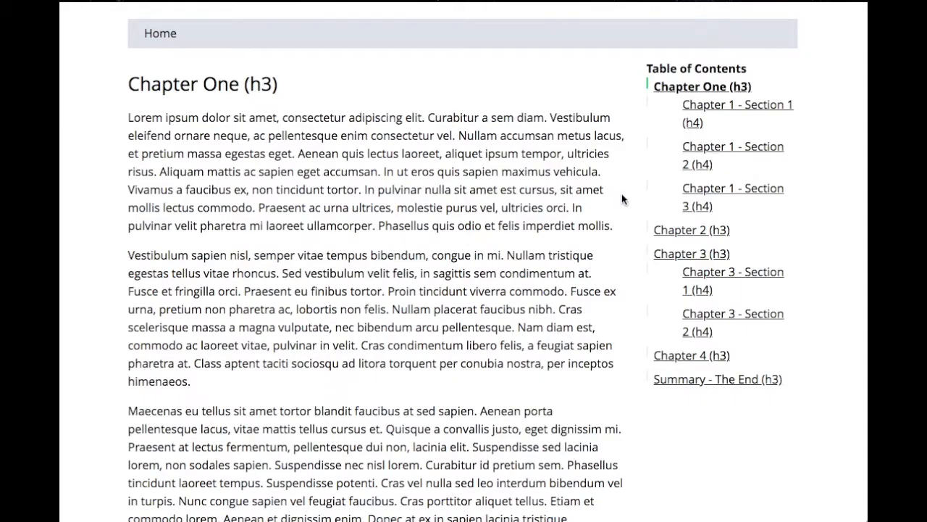
Read the Demo page from Chapter One to Chapter 4, watching which table of contents entries are highlighted and expanded
scroll(623, 196, "down", 4)
scroll(622, 195, "up", 2)
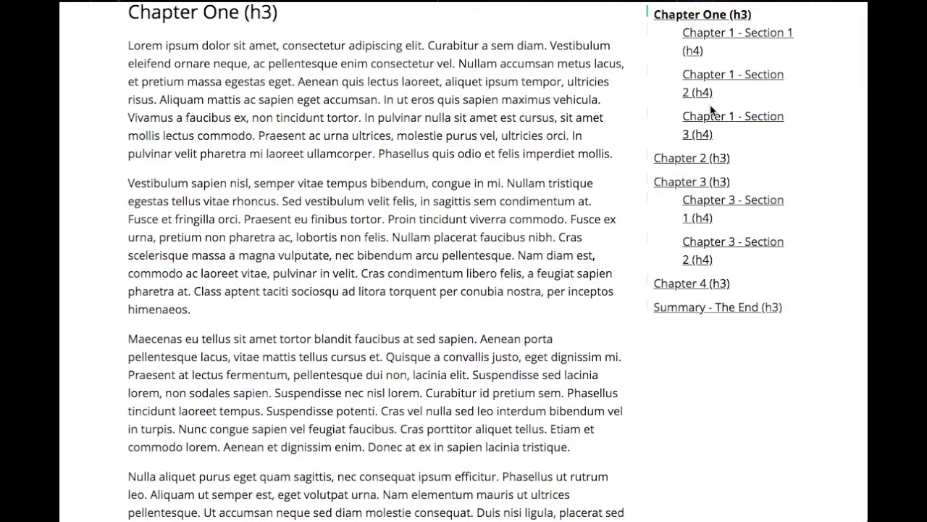
scroll(711, 110, "down", 10)
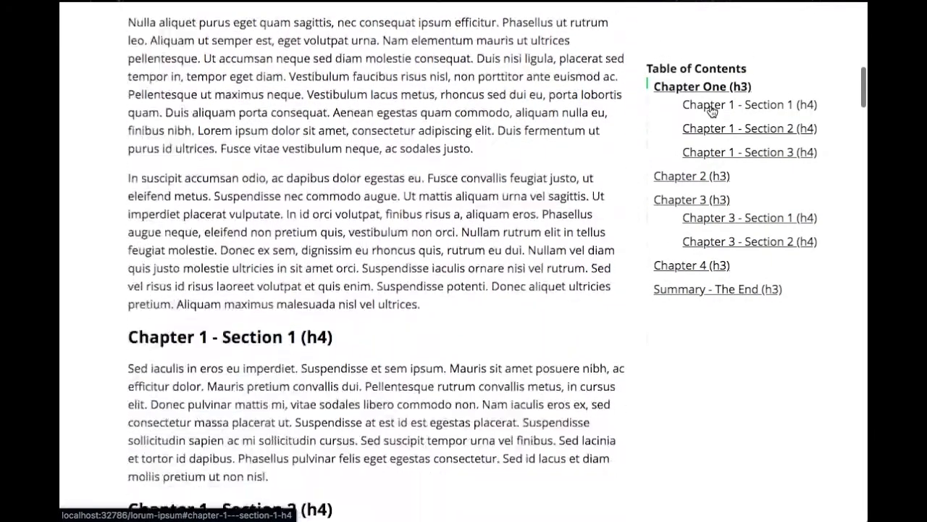
scroll(711, 110, "down", 20)
scroll(712, 110, "down", 7)
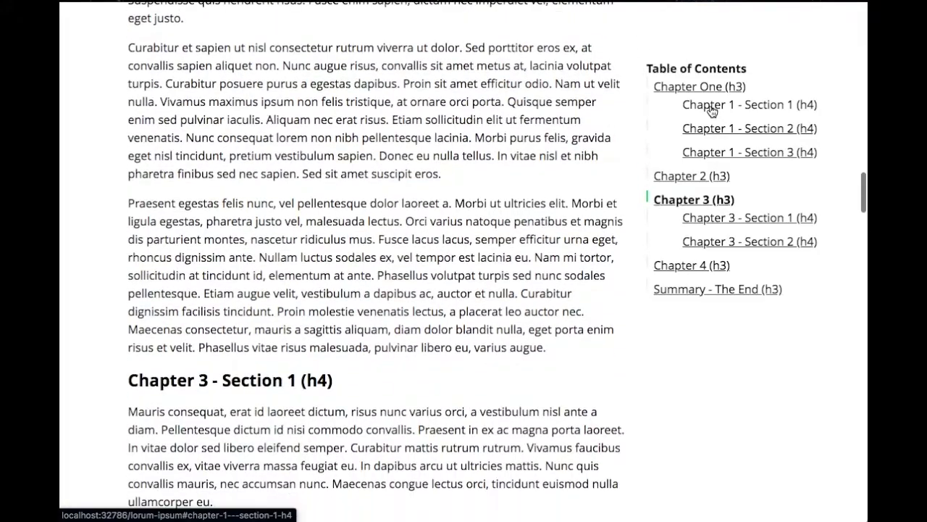
scroll(711, 110, "down", 19)
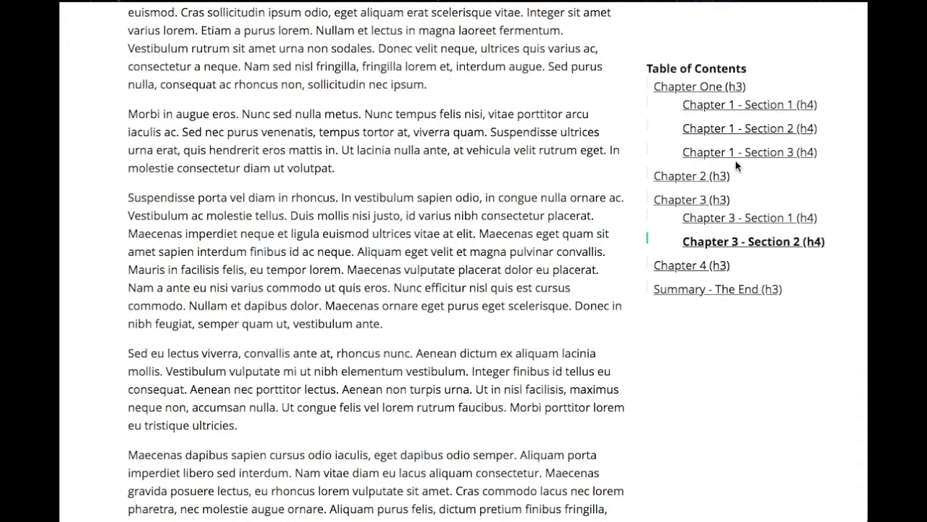
scroll(729, 163, "down", 3)
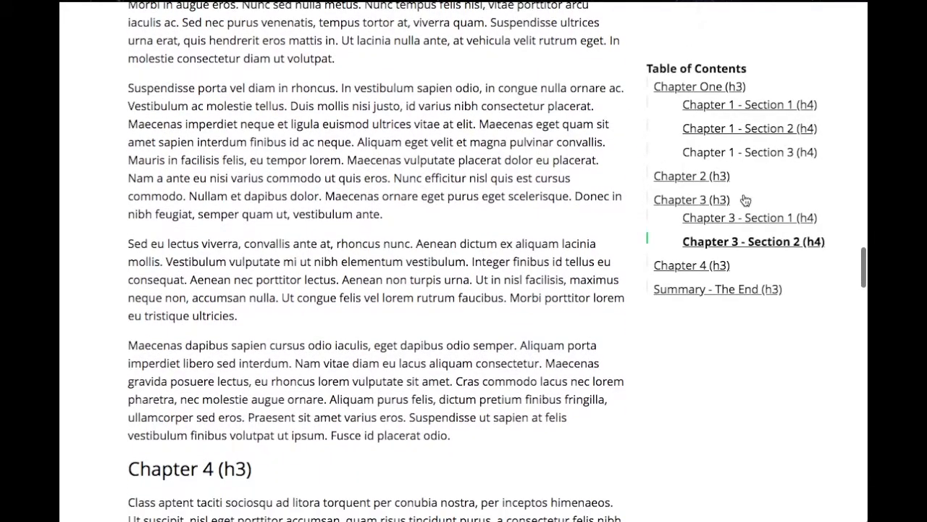
scroll(758, 249, "down", 9)
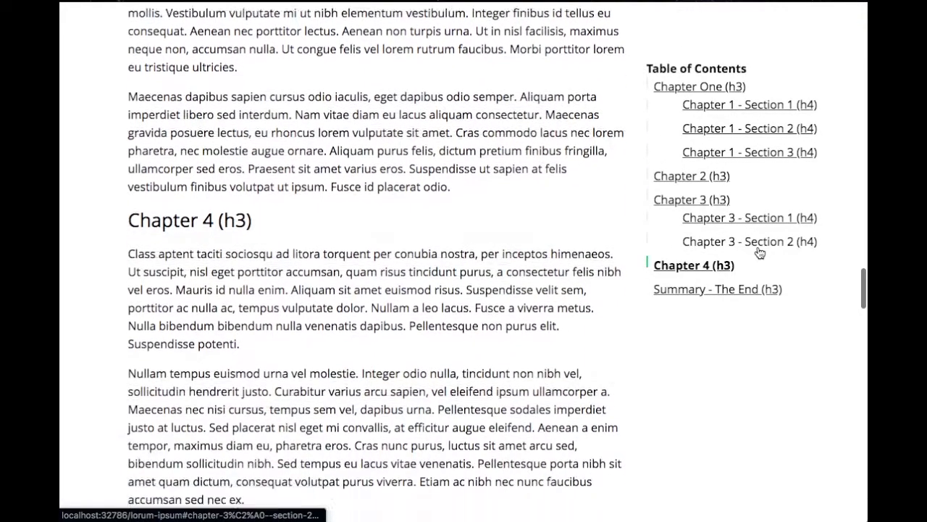
scroll(759, 251, "down", 9)
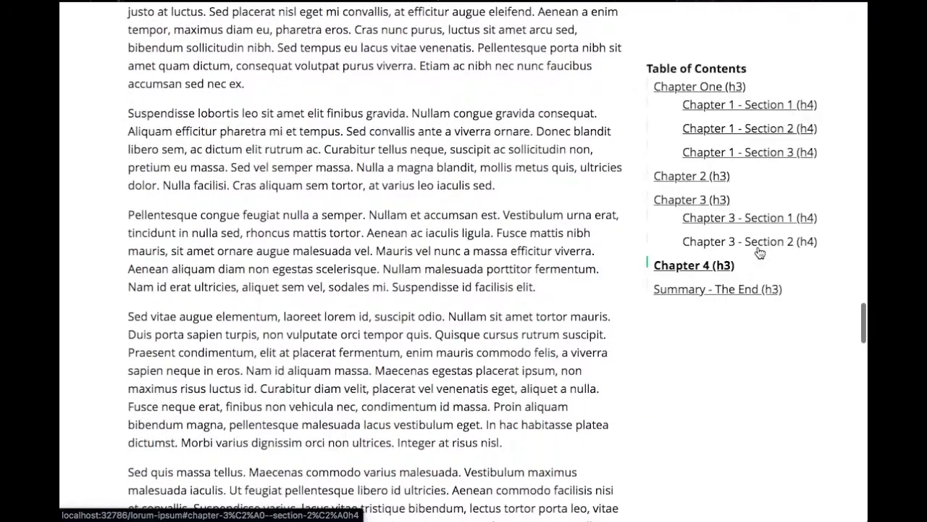
Return to the start of the Demo page and examine where the table of contents switches to its fixed position
scroll(759, 252, "up", 15)
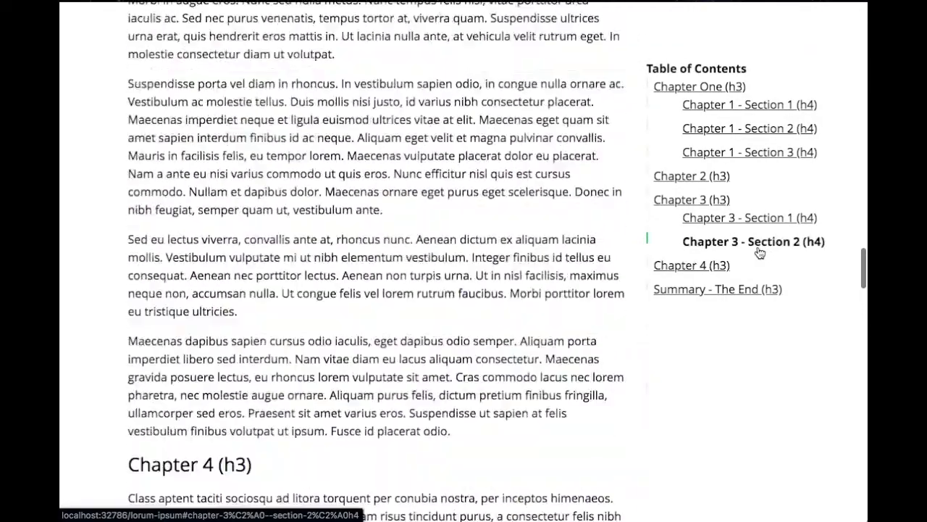
scroll(759, 251, "up", 20)
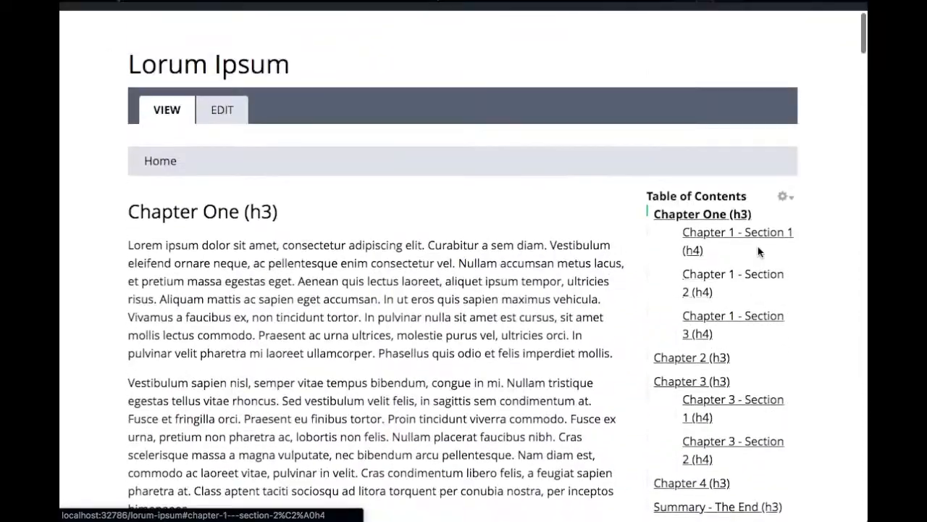
scroll(758, 247, "down", 6)
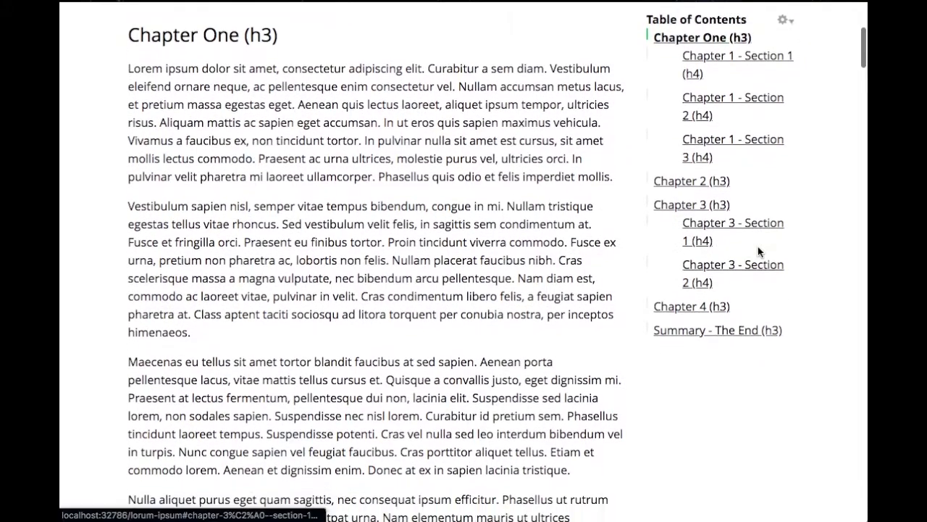
scroll(759, 251, "up", 2)
scroll(759, 252, "down", 3)
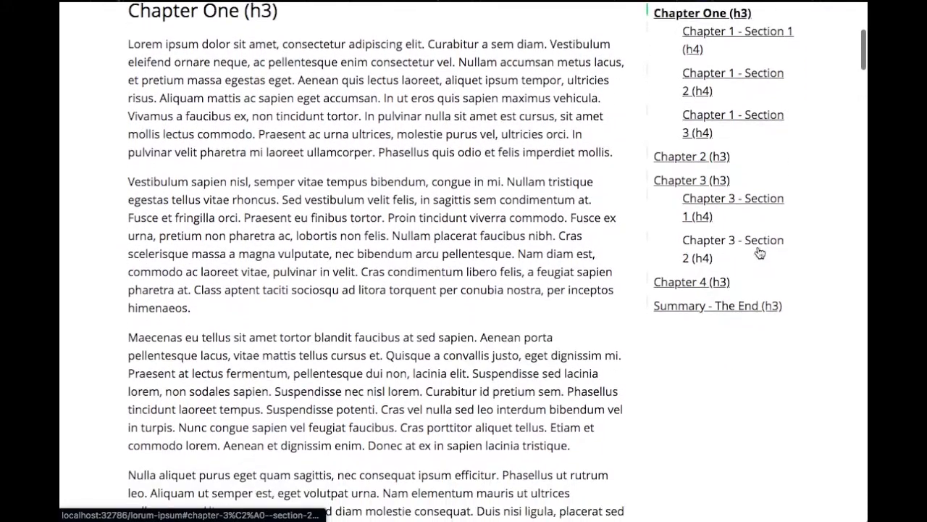
scroll(760, 251, "up", 2)
scroll(759, 251, "down", 1)
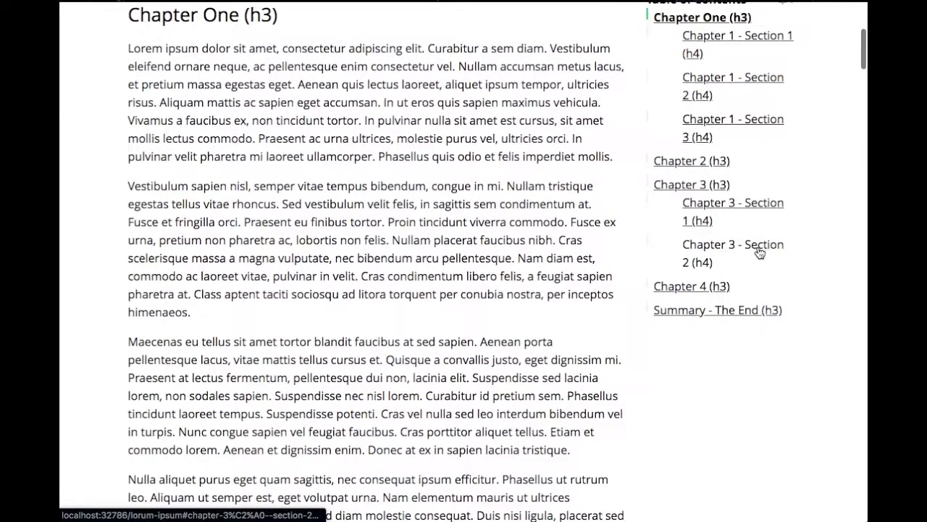
scroll(758, 252, "up", 5)
Set fixedSidebarOffset to 600 in the Tocbot settings and save the configuration
mouse_move(590, 15)
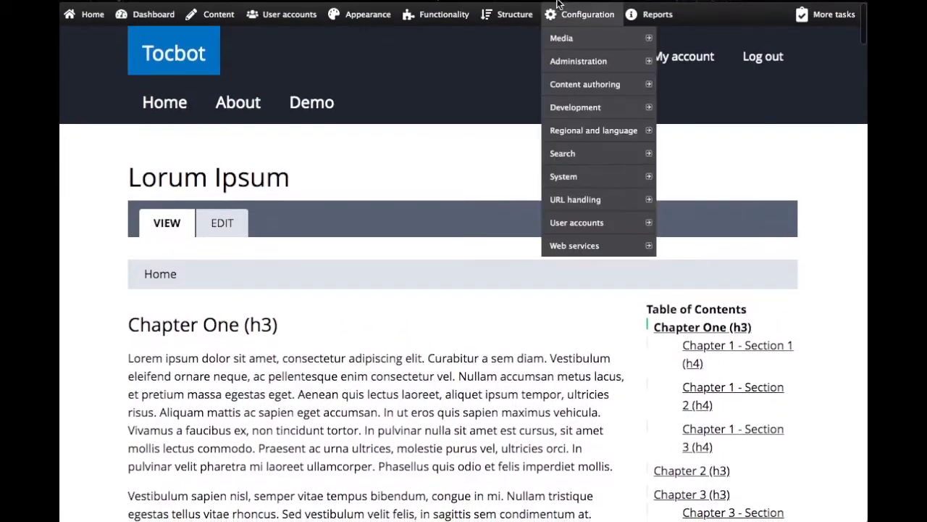
left_click(593, 85)
left_click(679, 107)
scroll(385, 261, "down", 10)
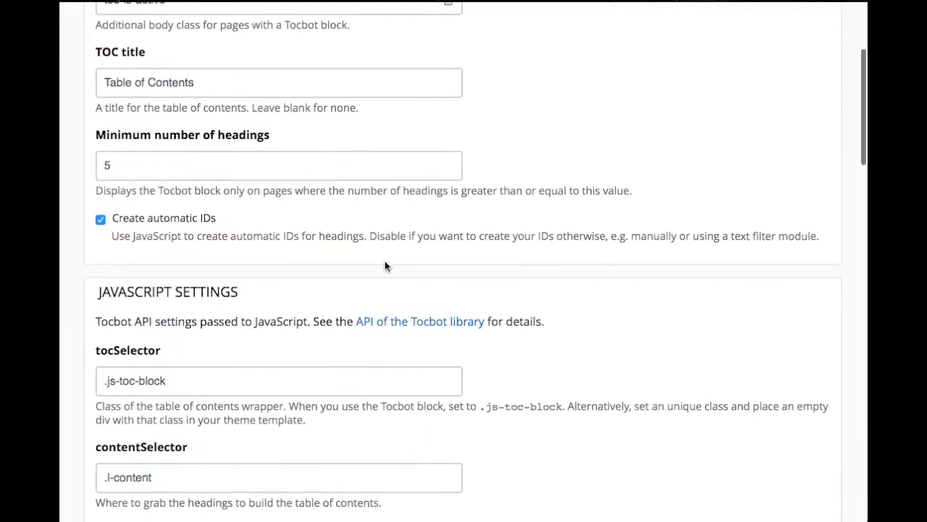
scroll(385, 261, "down", 12)
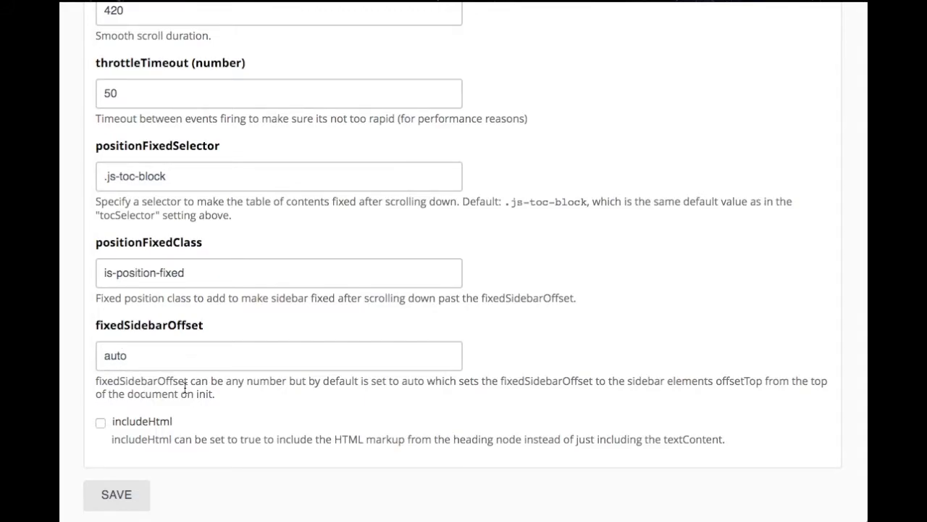
double_click(122, 356)
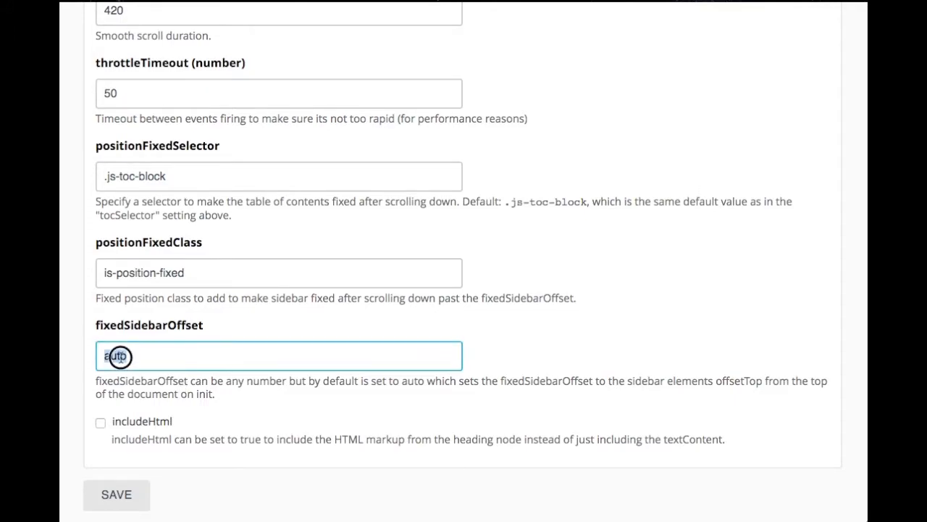
type("600")
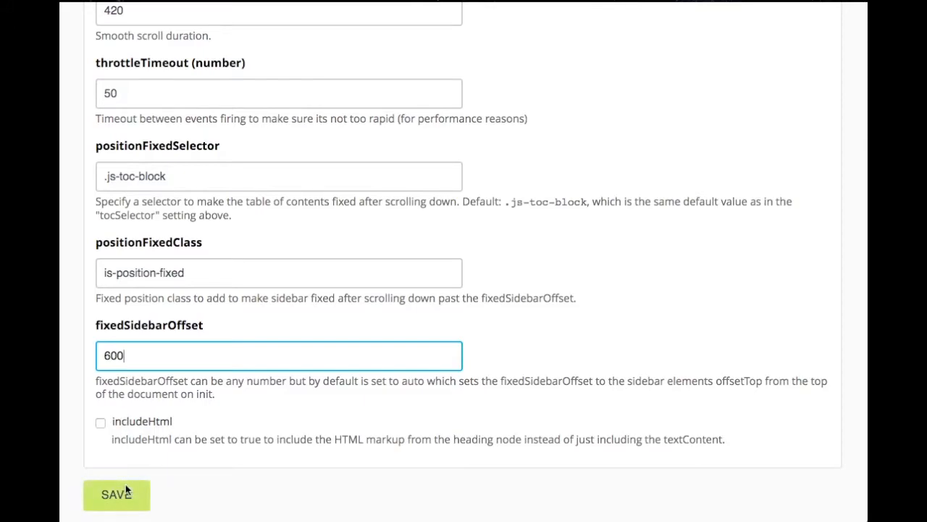
left_click(125, 493)
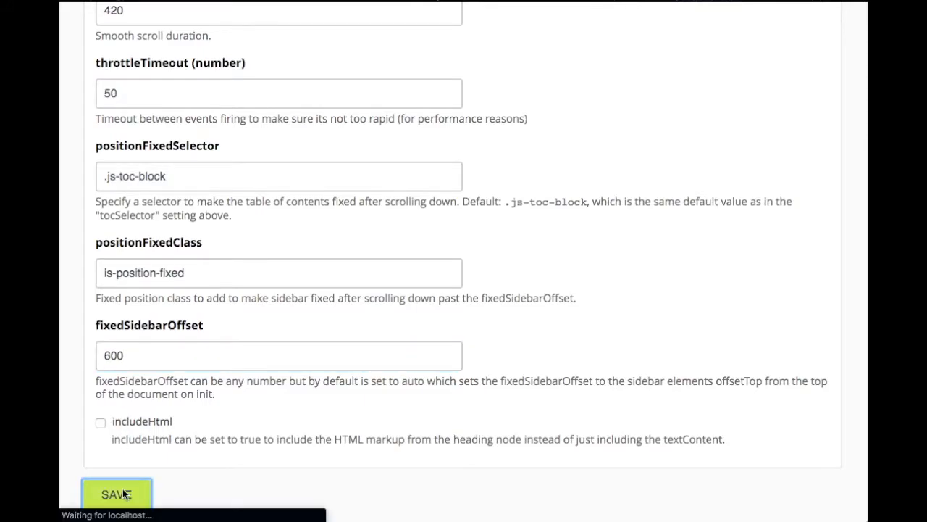
Open the Demo page from the site's home page and examine where the table of contents switches to its fixed position
mouse_move(84, 15)
left_click(94, 35)
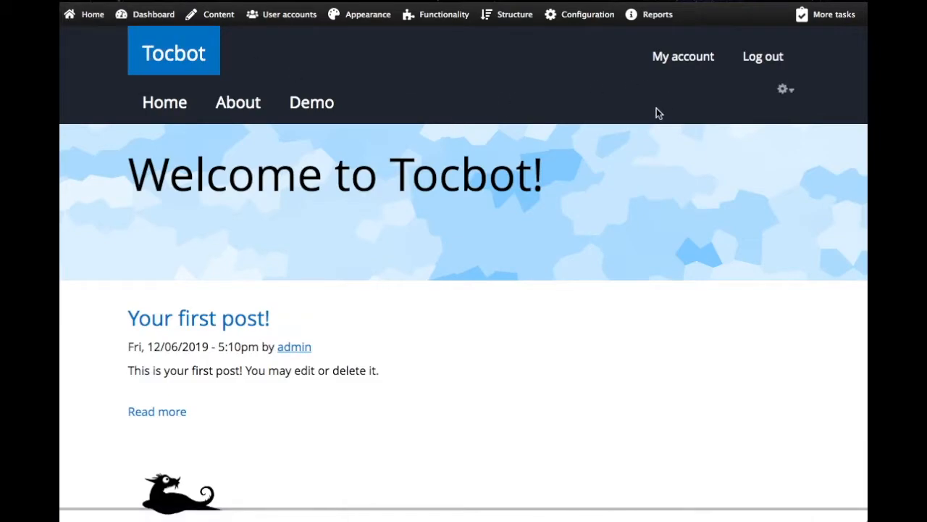
left_click(319, 111)
scroll(466, 343, "down", 6)
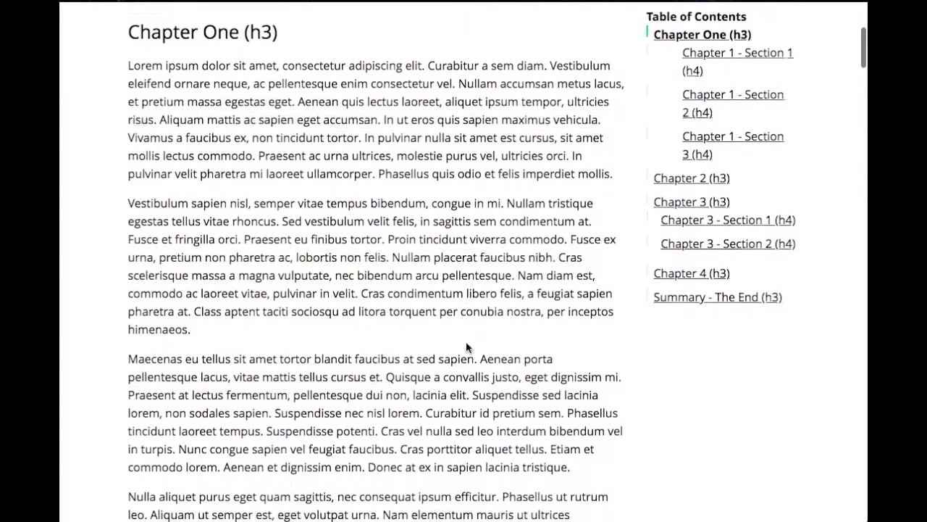
scroll(466, 344, "up", 7)
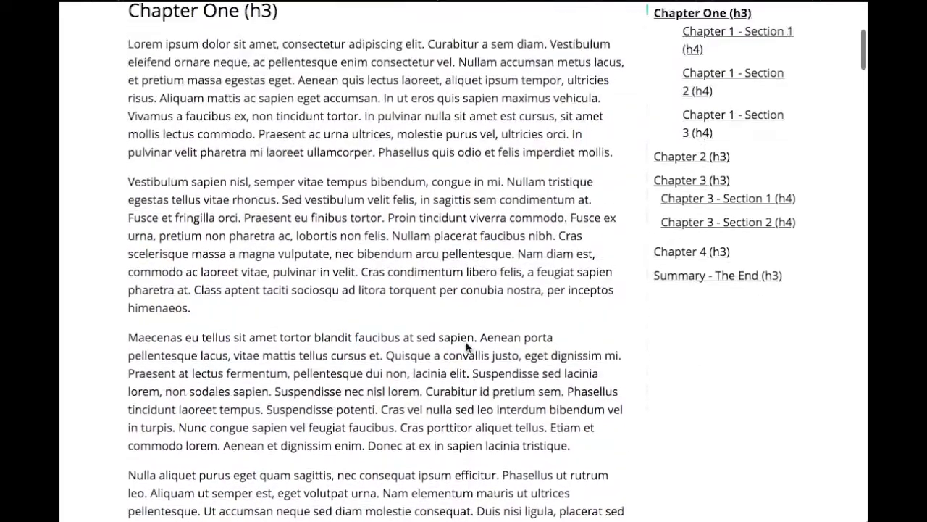
scroll(466, 342, "down", 6)
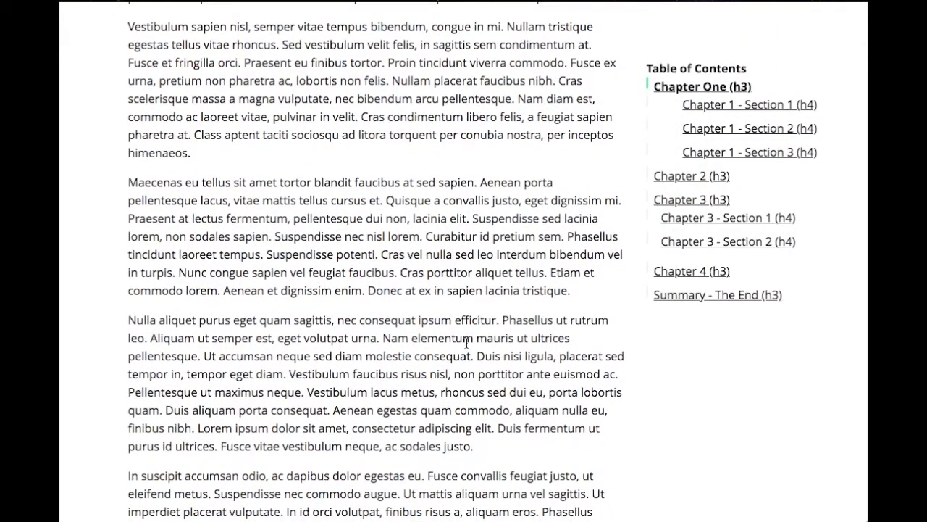
scroll(466, 343, "down", 2)
scroll(466, 341, "up", 7)
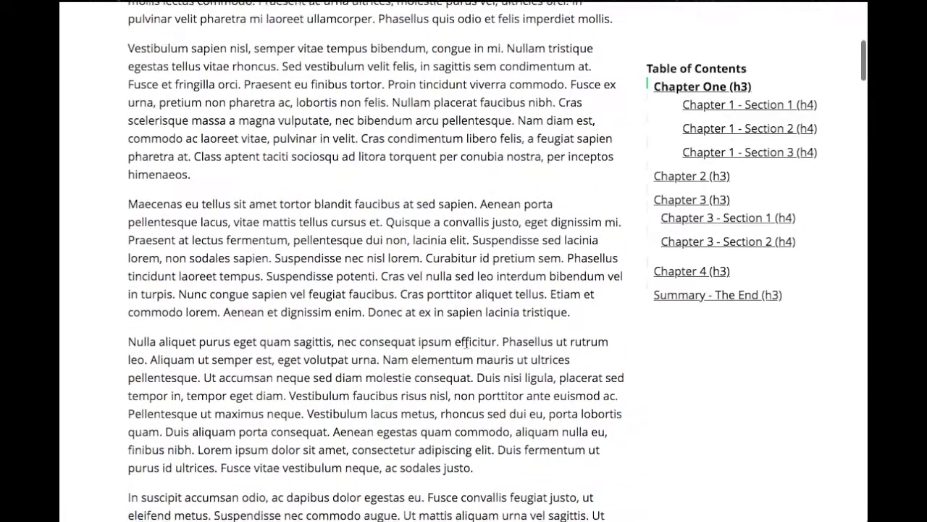
Set fixedSidebarOffset to 350 in the Tocbot settings and save the configuration
mouse_move(587, 16)
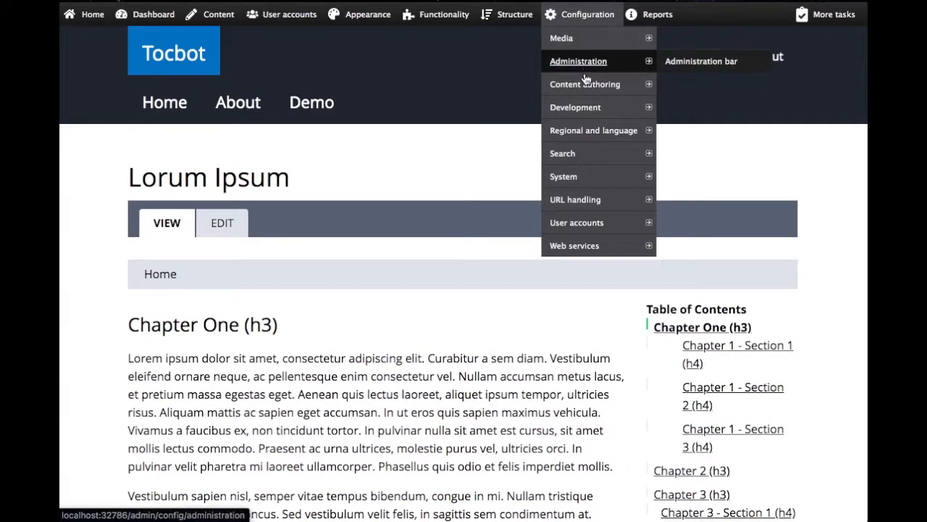
mouse_move(587, 85)
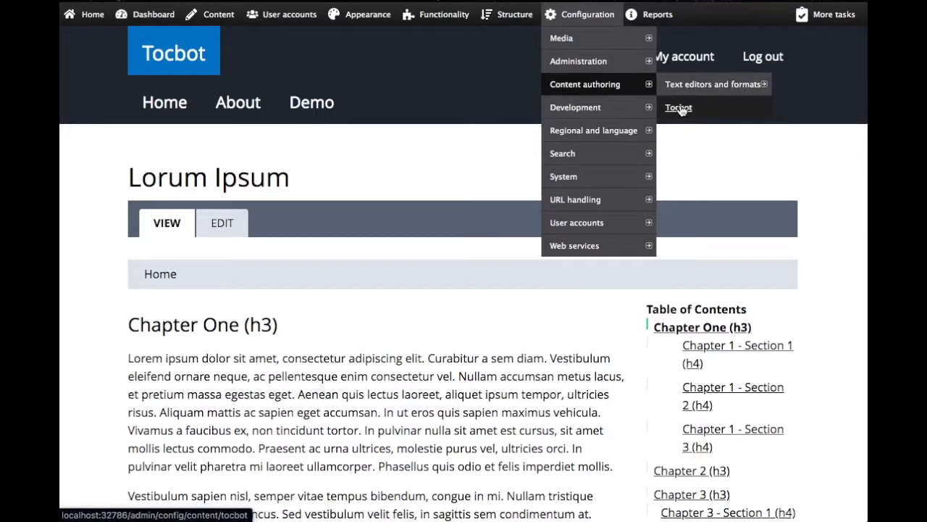
left_click(679, 108)
scroll(389, 272, "down", 15)
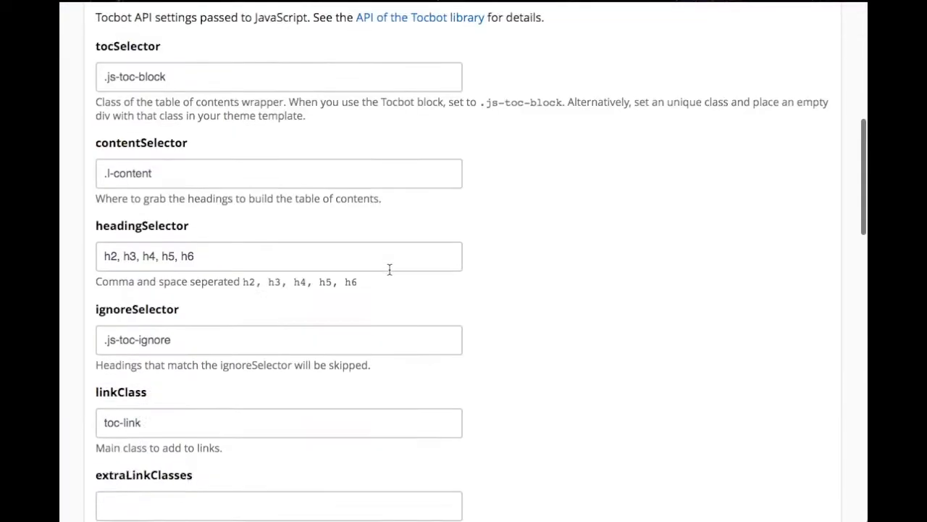
scroll(389, 274, "down", 8)
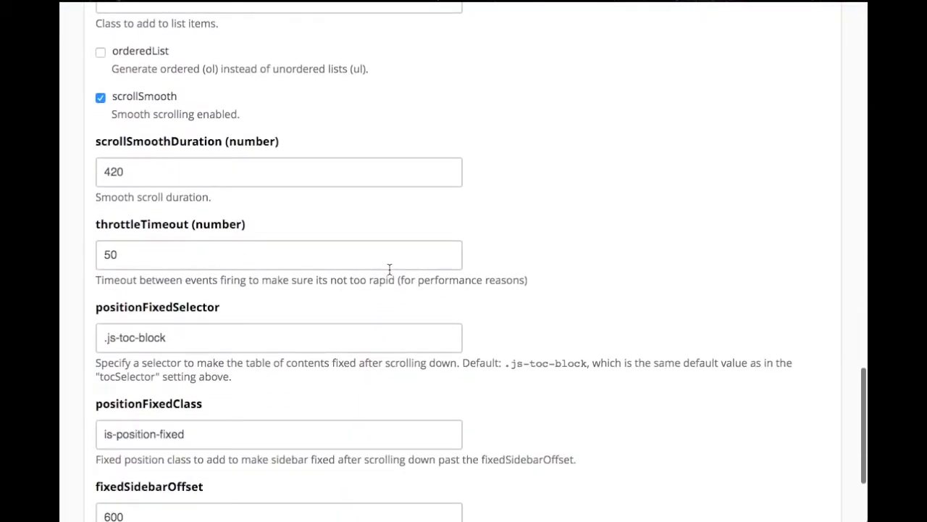
left_click(149, 354)
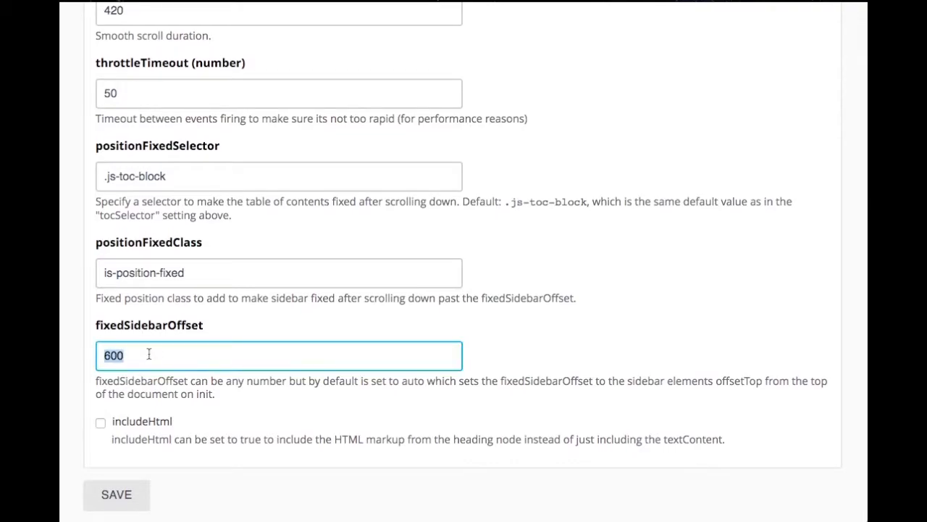
left_click(118, 493)
Reopen the Demo page and check around the start of Chapter One how smoothly the table of contents becomes fixed
mouse_move(95, 20)
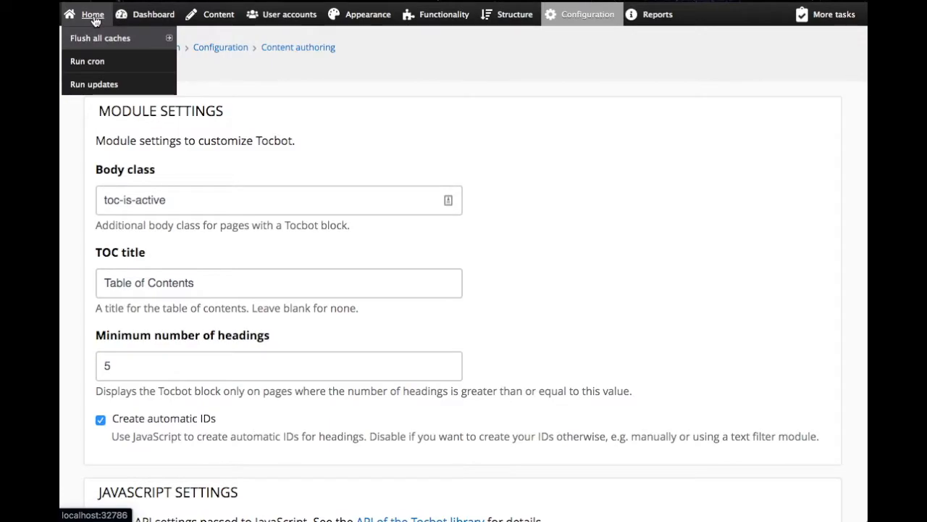
left_click(93, 20)
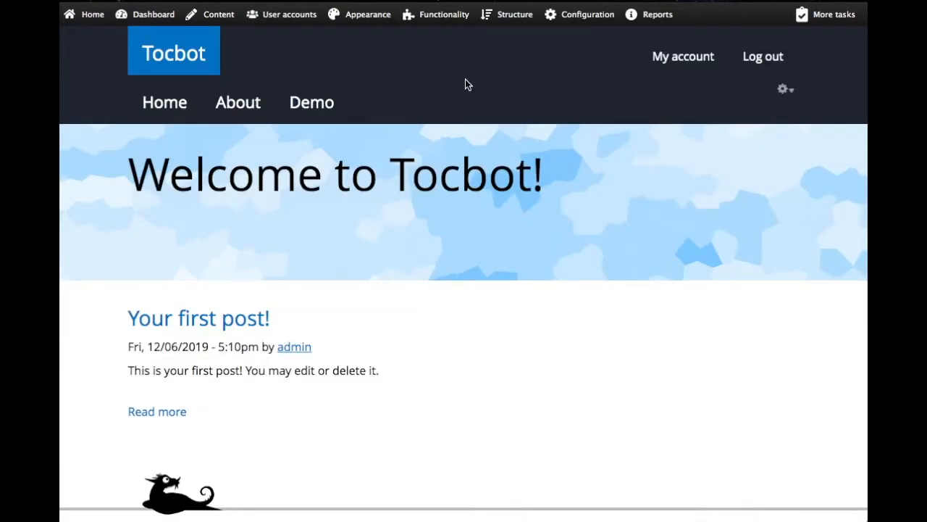
left_click(331, 112)
scroll(536, 354, "down", 5)
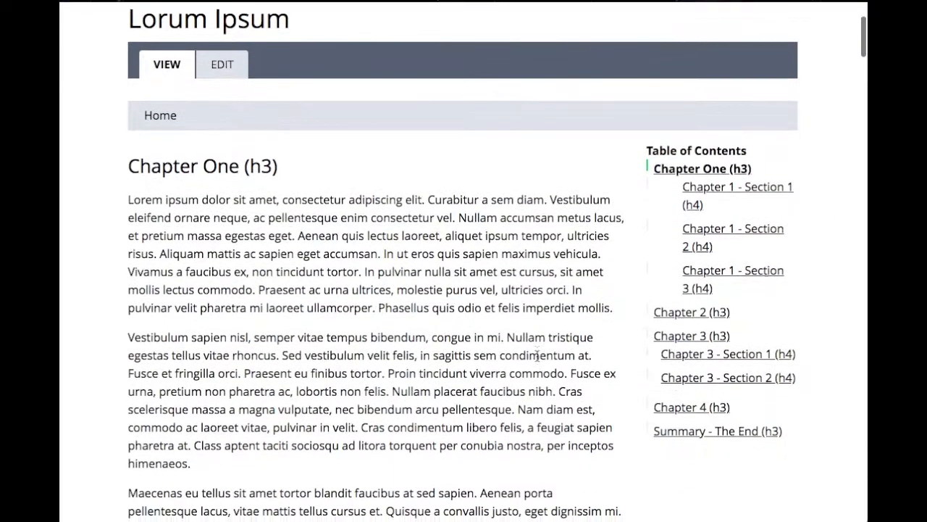
scroll(536, 355, "up", 2)
scroll(537, 358, "down", 1)
scroll(538, 360, "down", 1)
scroll(538, 359, "up", 1)
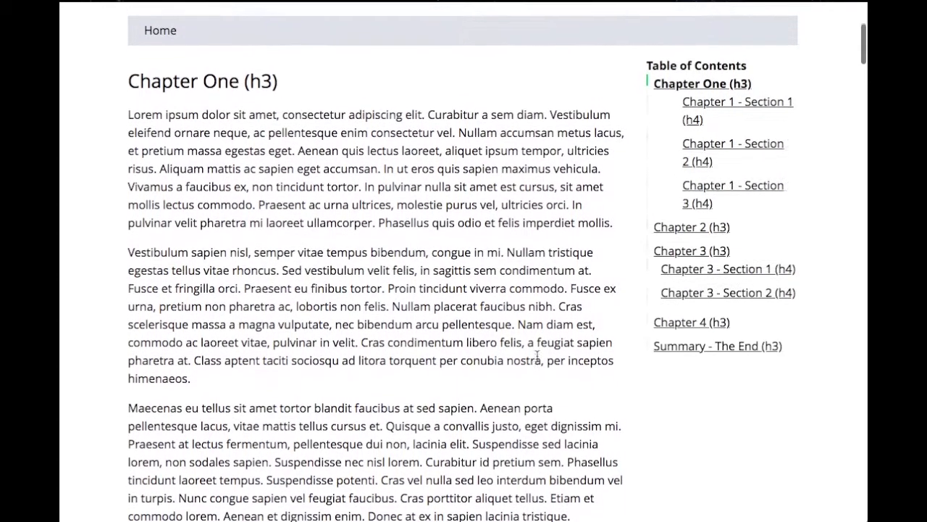
scroll(537, 354, "down", 1)
scroll(537, 355, "down", 1)
scroll(537, 355, "up", 2)
scroll(538, 355, "down", 2)
scroll(581, 42, "up", 3)
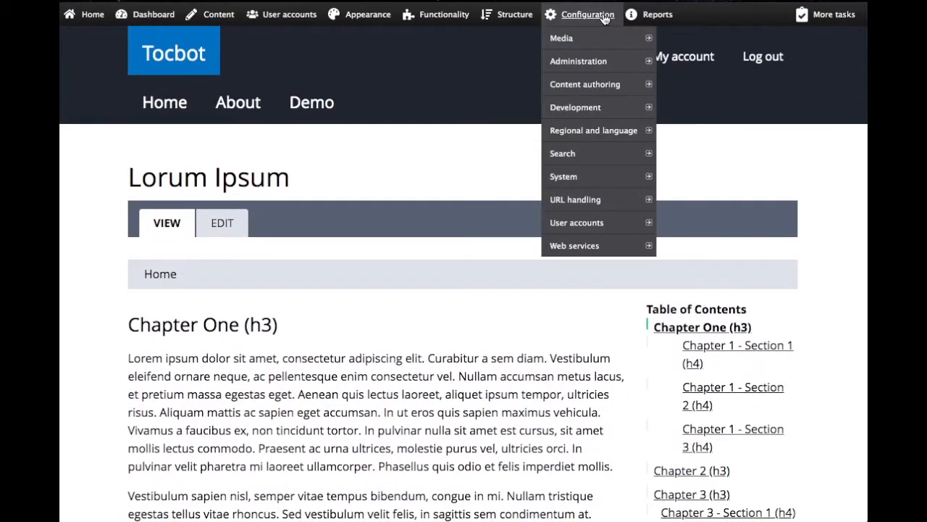
Read the Demo page down to Chapter 1 - Section 1 and back, watching the fixed table of contents and its highlighted entry
scroll(700, 167, "down", 3)
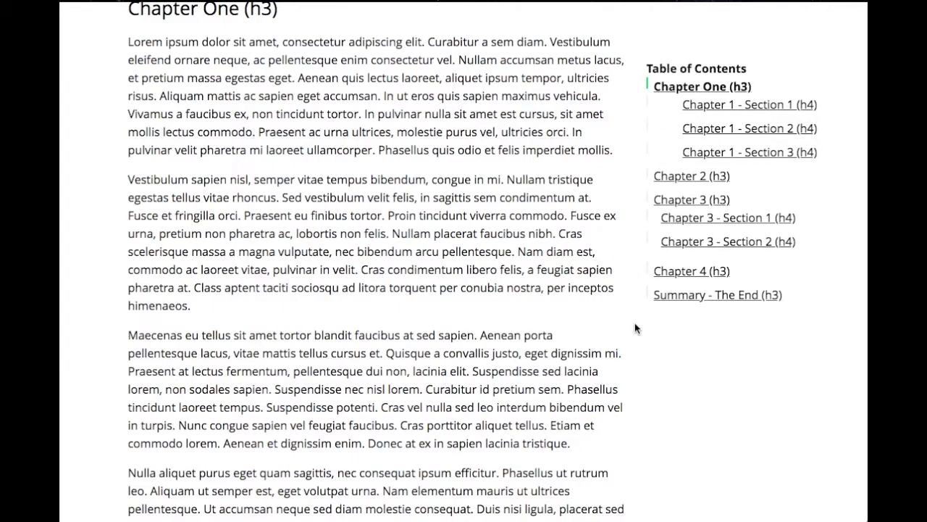
scroll(635, 325, "down", 5)
scroll(635, 328, "down", 2)
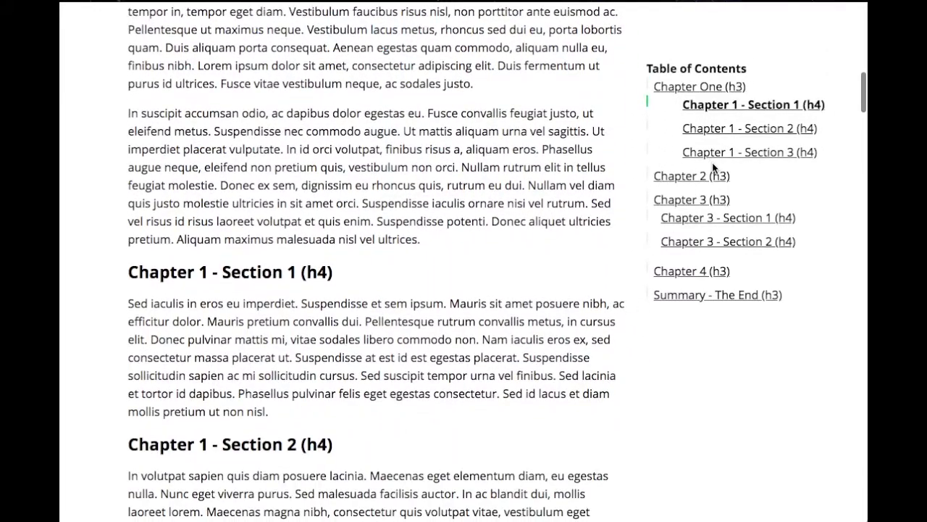
scroll(433, 141, "up", 6)
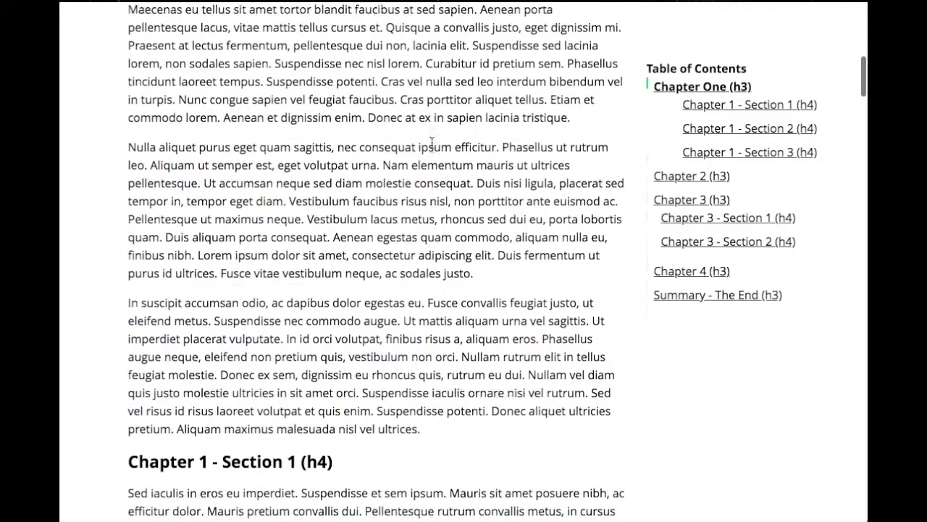
scroll(441, 208, "up", 5)
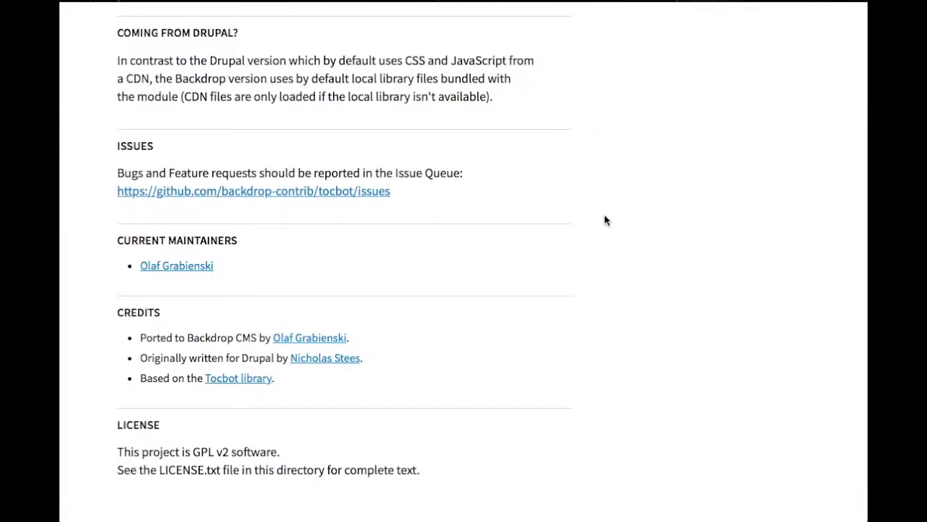
Switch to the Tocbot module's project page and review the open issues in its GitHub repository
scroll(605, 215, "up", 10)
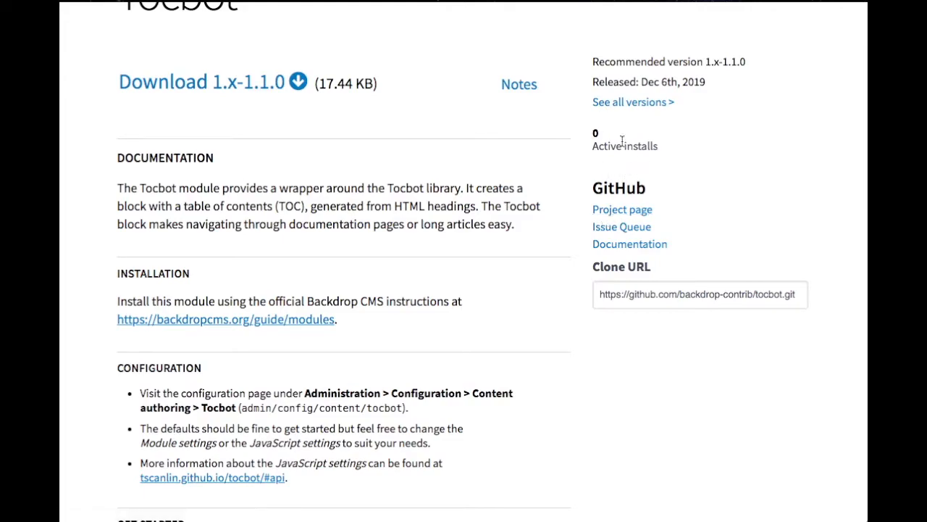
scroll(594, 123, "up", 1)
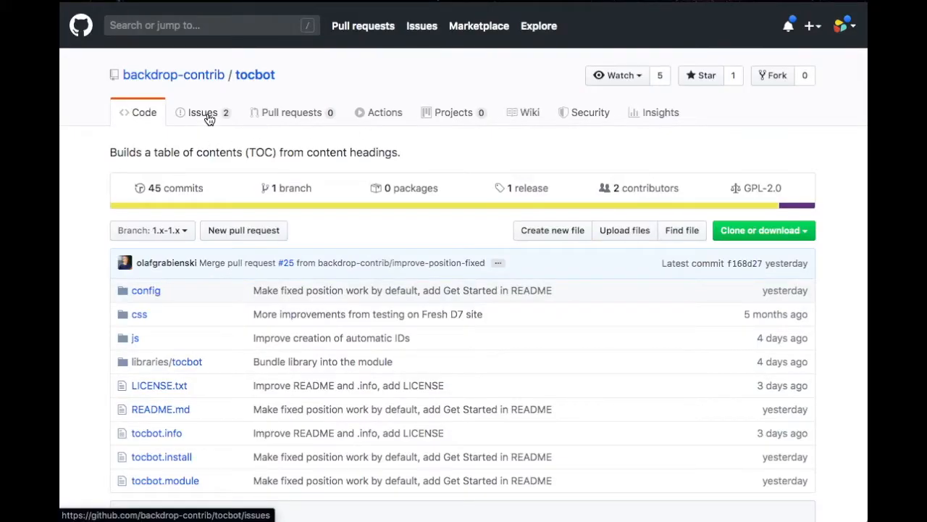
left_click(209, 115)
scroll(296, 234, "down", 2)
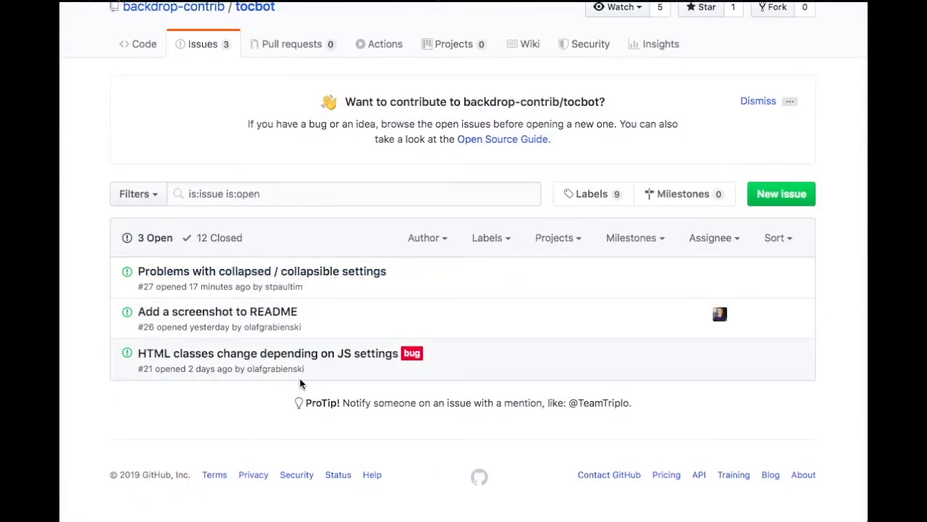
mouse_move(269, 273)
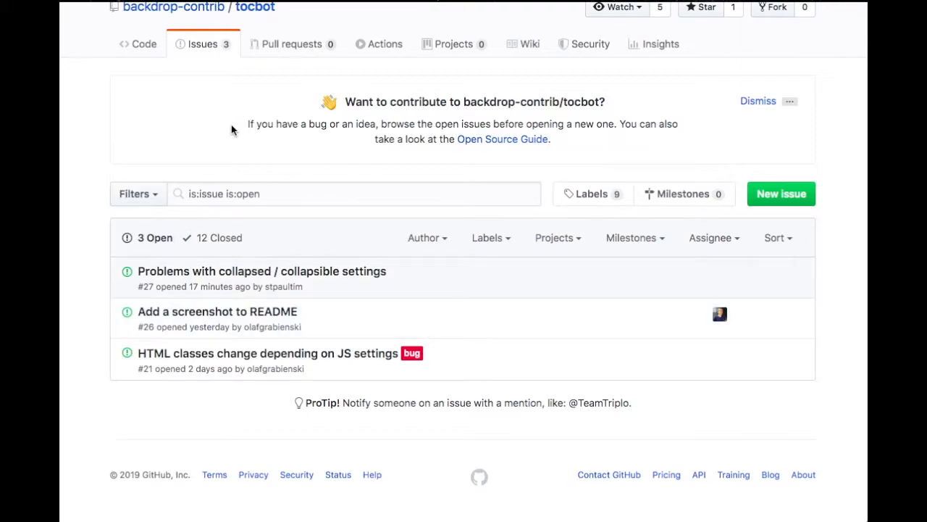
scroll(232, 125, "up", 2)
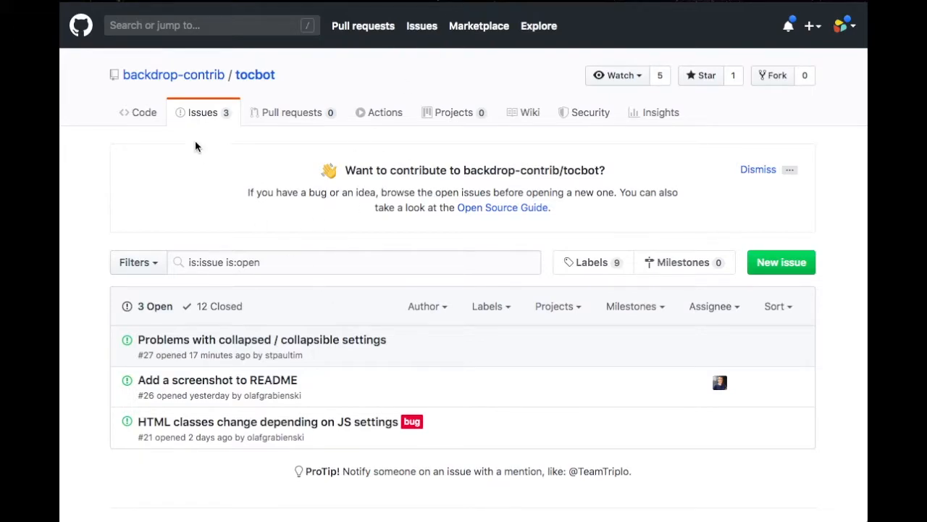
Return to the tocbot repository's code overview and read the maintainers, credits and license sections of its README
left_click(145, 124)
scroll(273, 374, "down", 15)
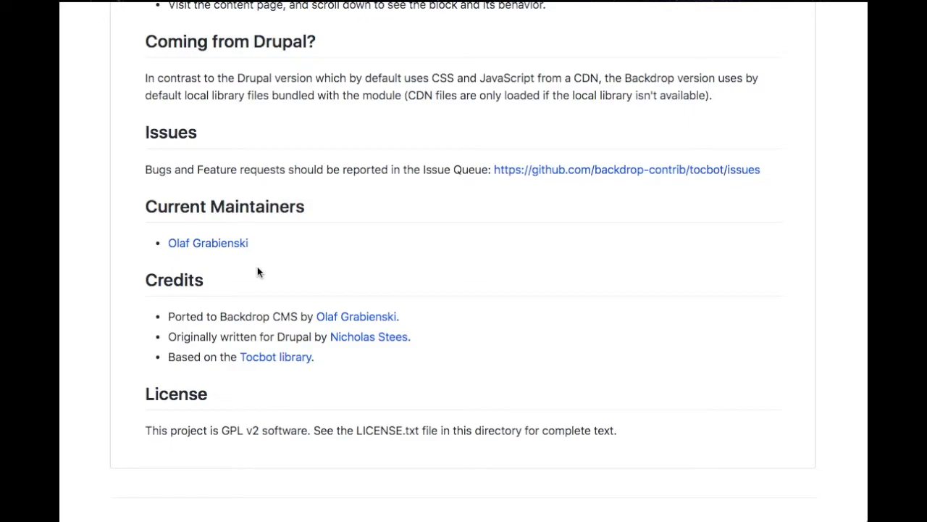
scroll(257, 268, "up", 15)
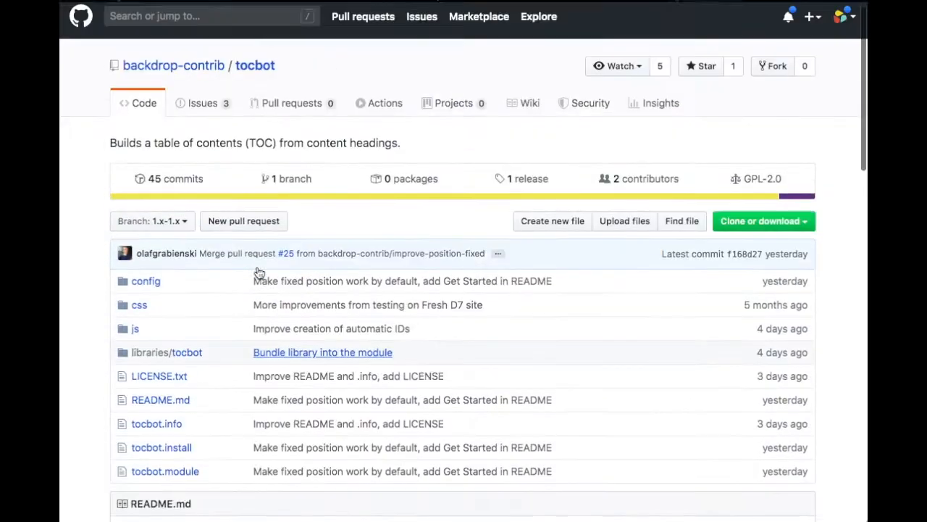